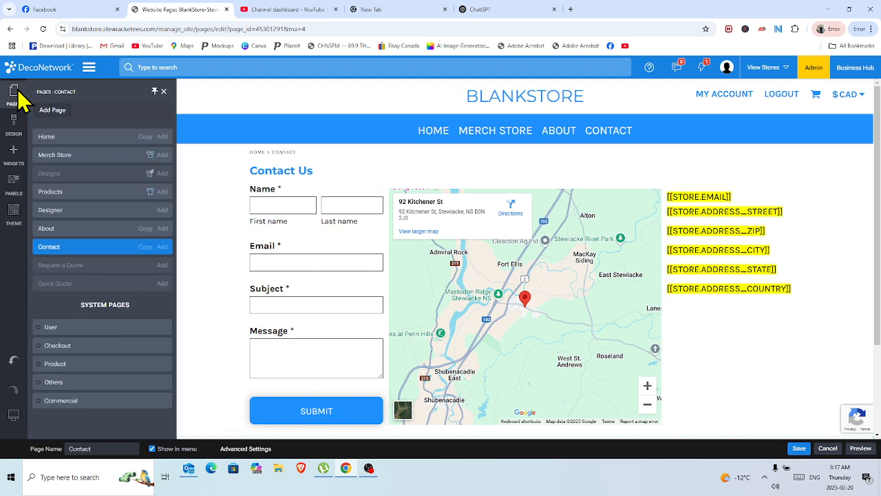
Step: Open the Home page for editing and change the site name in the logo and title settings to "Blank Store"
click(57, 138)
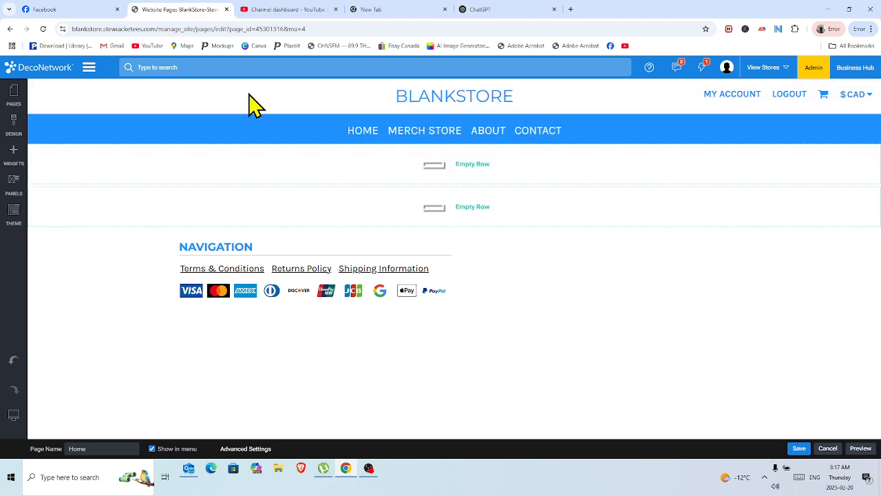
click(19, 127)
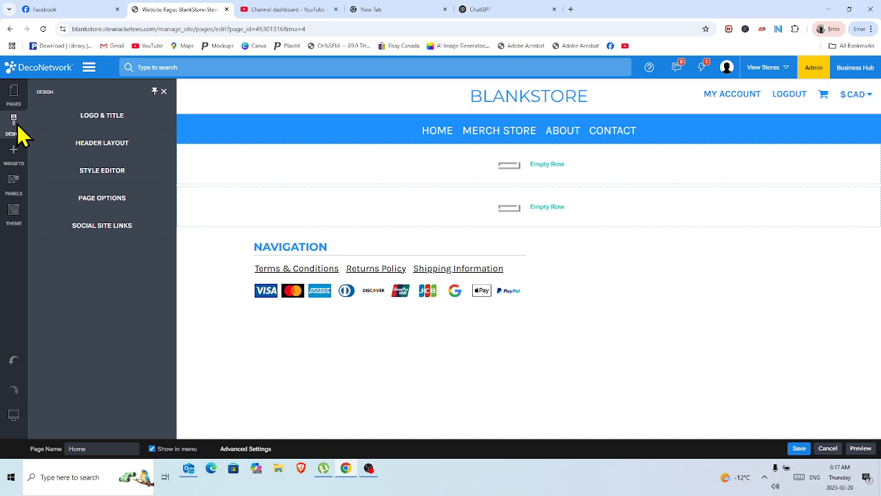
click(118, 128)
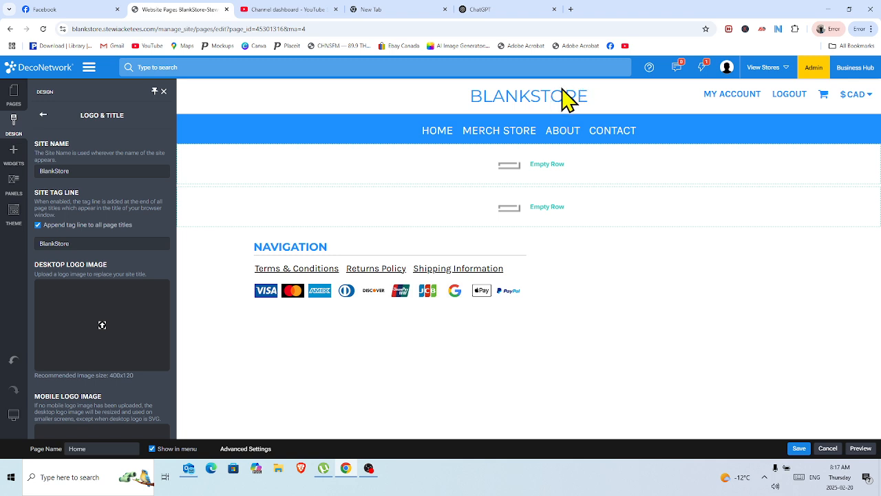
click(54, 170)
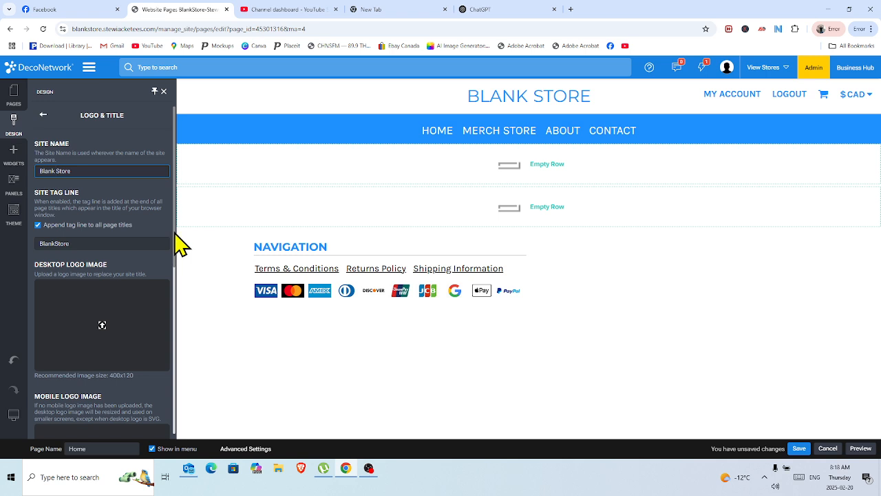
Step: Review the desktop logo, mobile logo, social share image and address bar icon upload options in the logo and title settings
drag(174, 233, 181, 346)
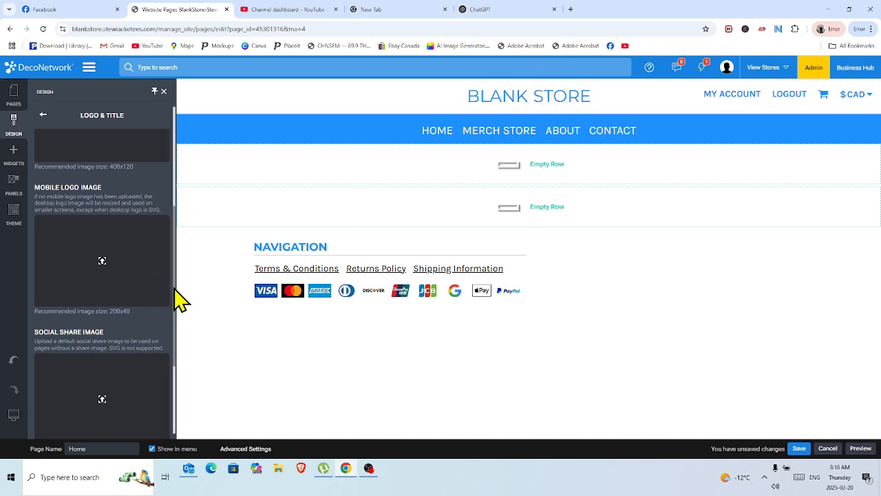
drag(174, 289, 177, 372)
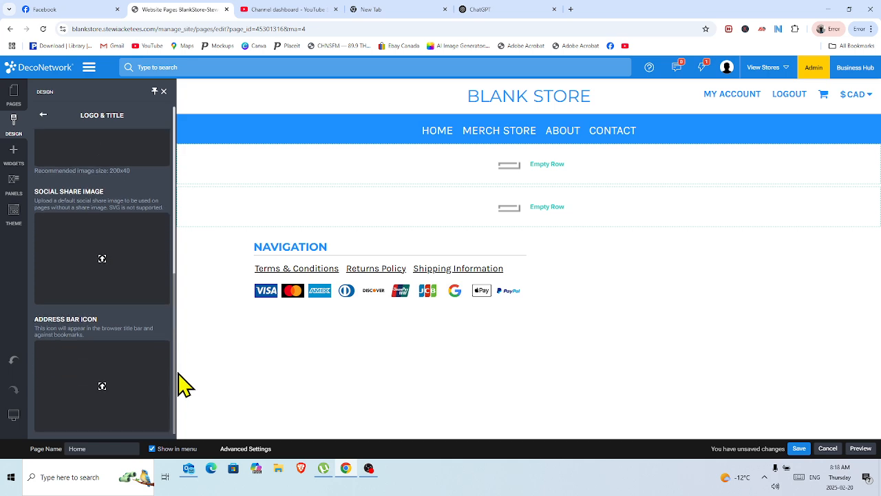
scroll(114, 331, up, 1)
scroll(73, 393, down, 1)
scroll(79, 386, up, 7)
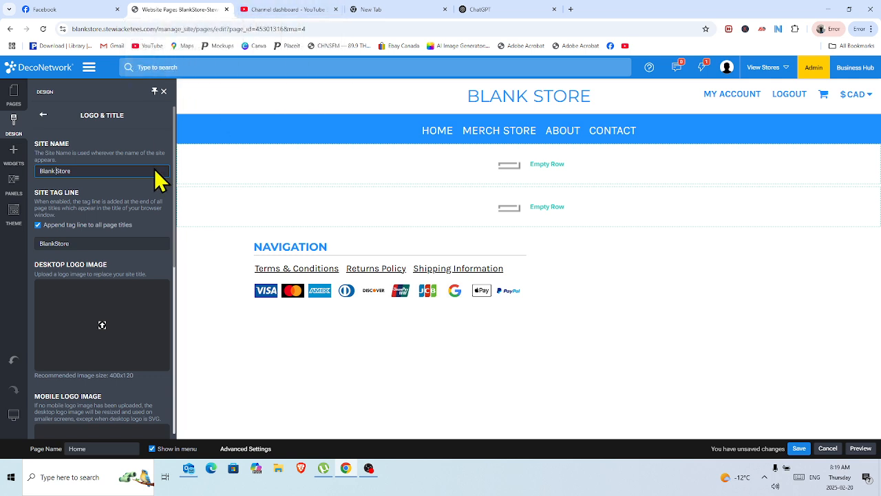
scroll(119, 396, down, 5)
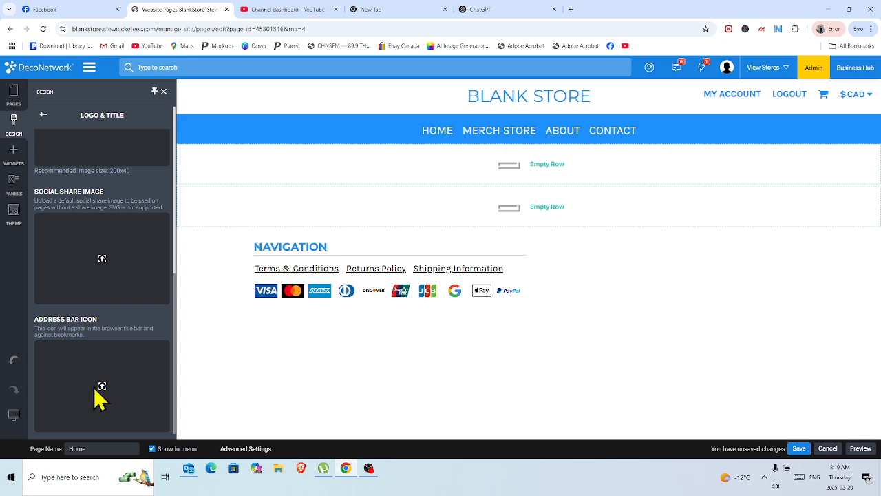
scroll(162, 189, up, 5)
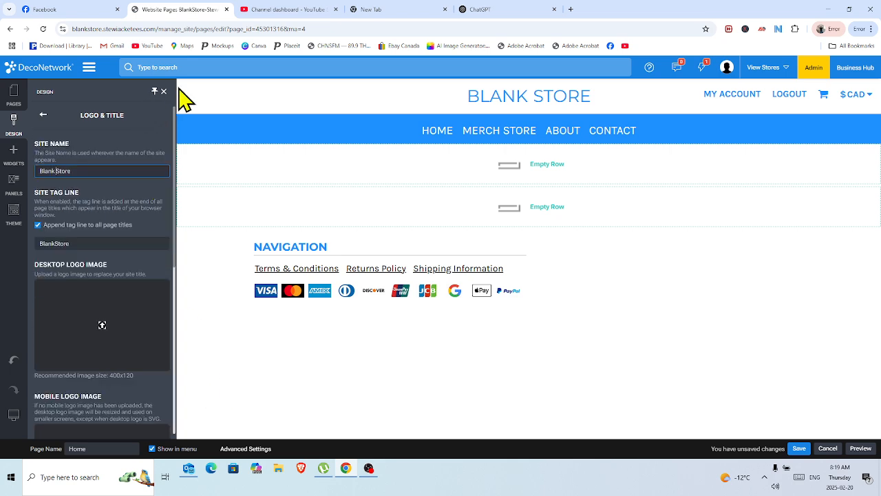
click(43, 111)
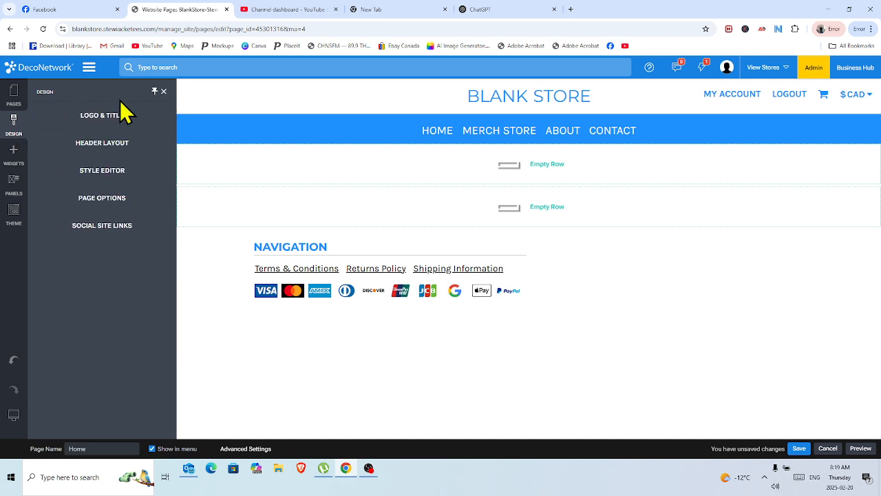
Step: Try the second and third header layouts on the Home page and return to the first layout with the centred logo
click(122, 144)
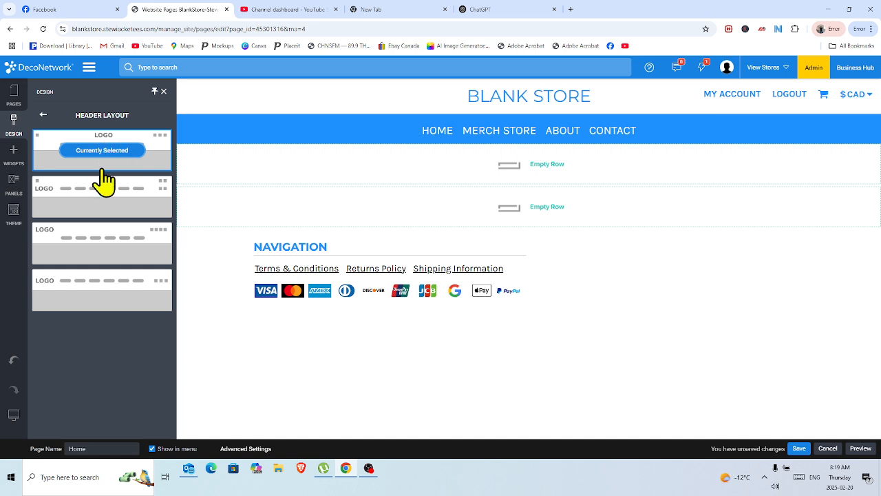
click(103, 197)
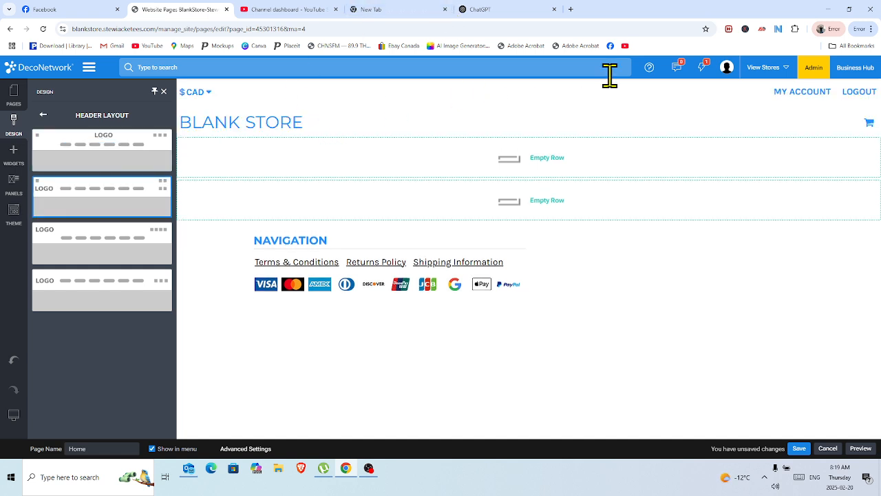
click(100, 242)
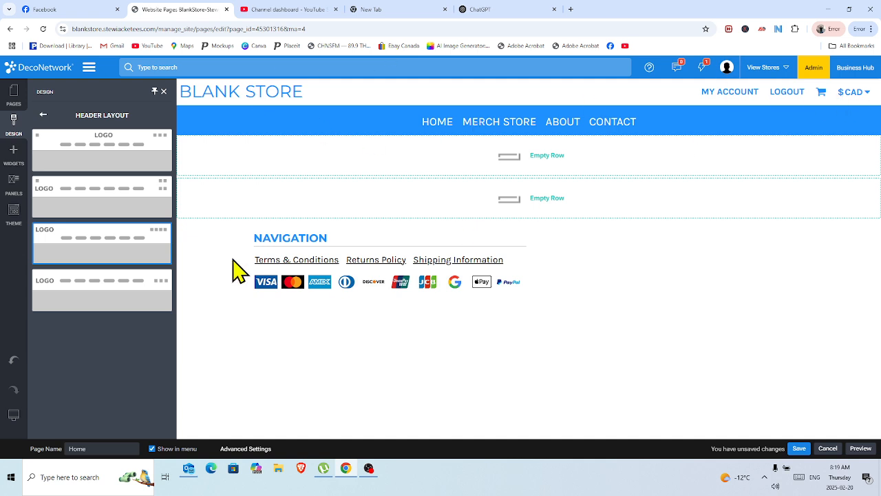
mouse_move(111, 304)
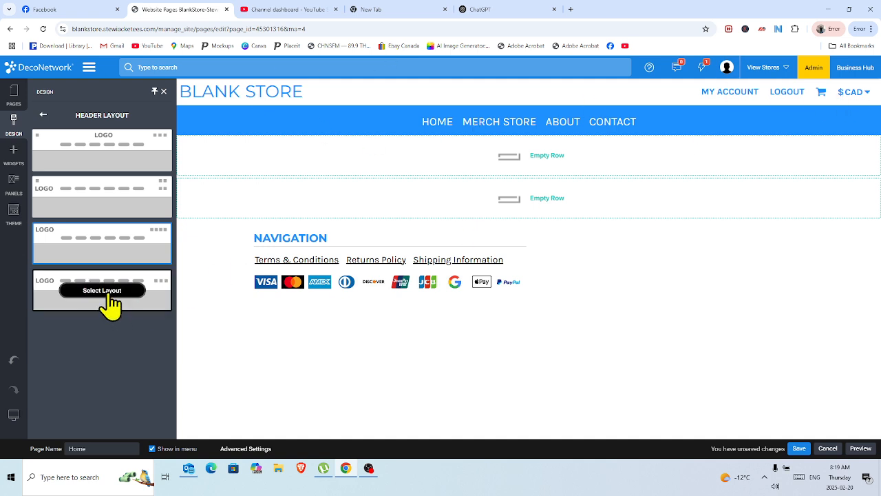
click(100, 151)
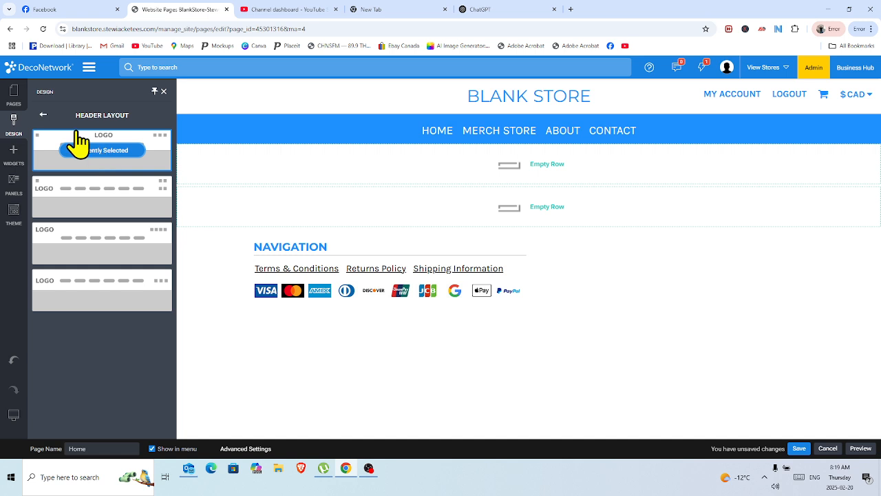
click(43, 116)
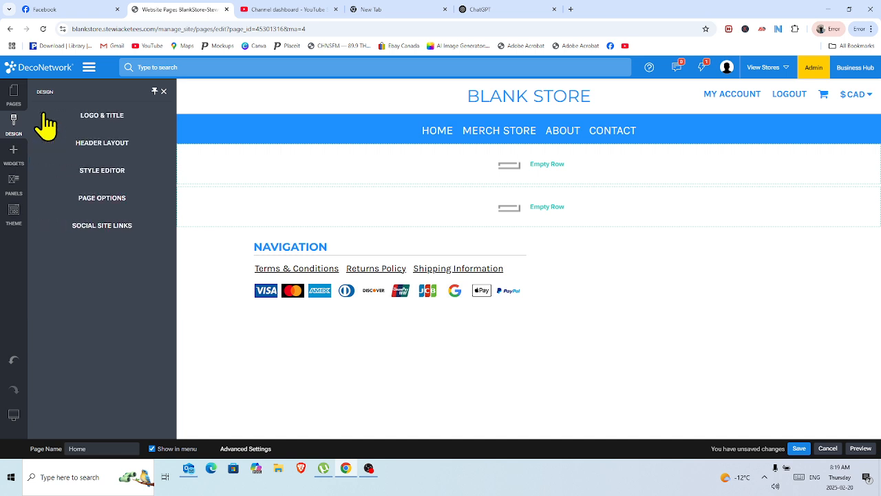
Step: Try hiding the header's currency selector in the page options and set it back to Display
click(119, 205)
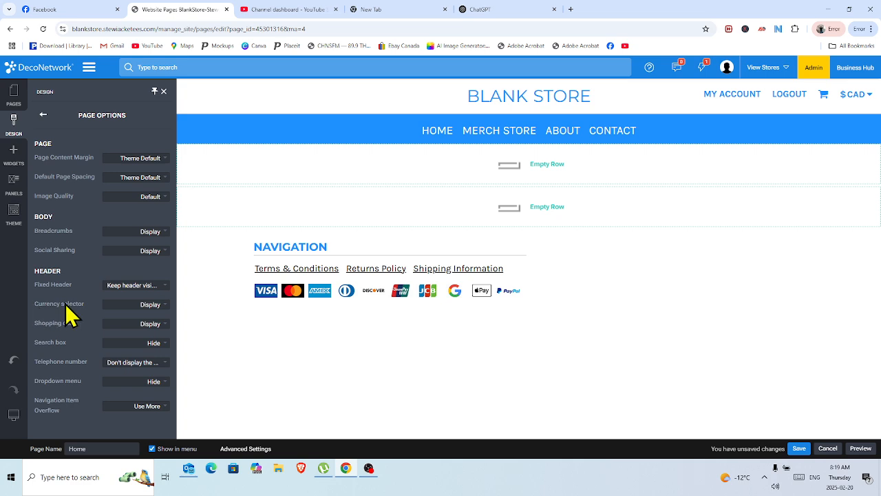
click(165, 306)
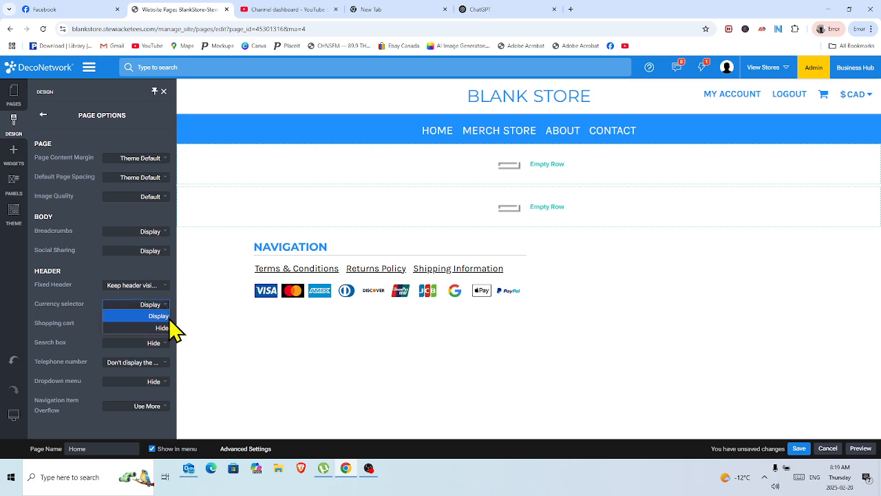
click(164, 328)
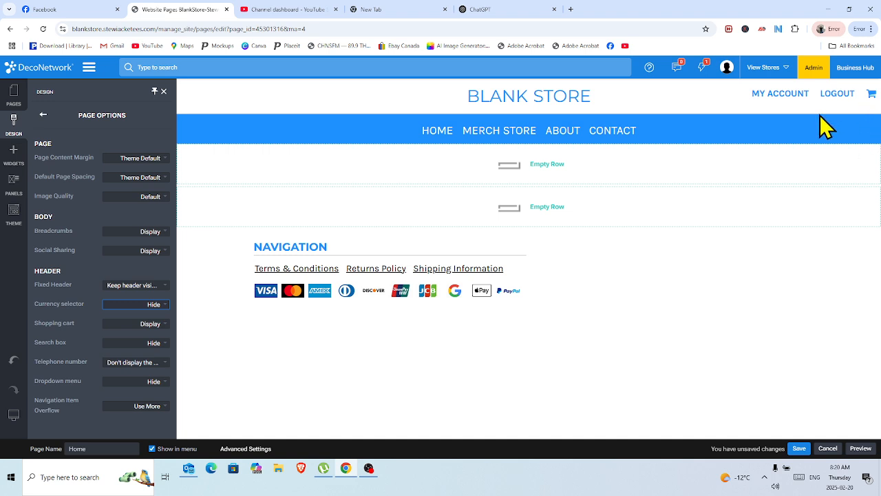
click(167, 307)
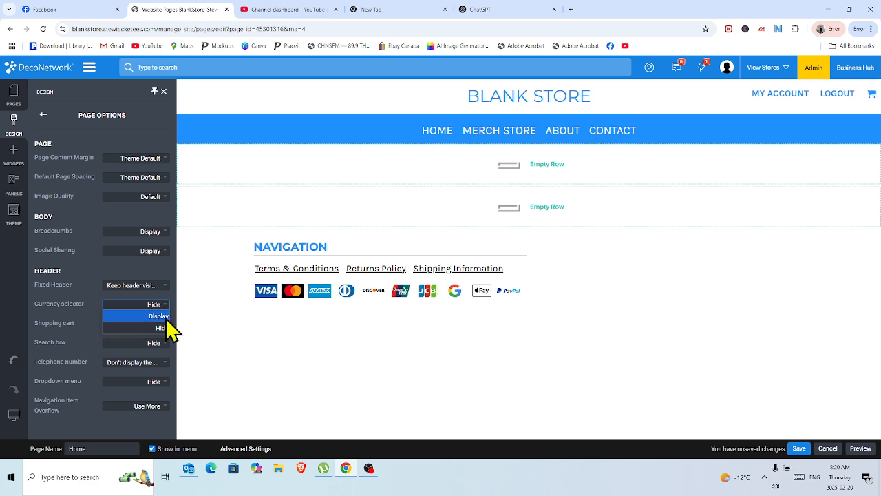
click(165, 319)
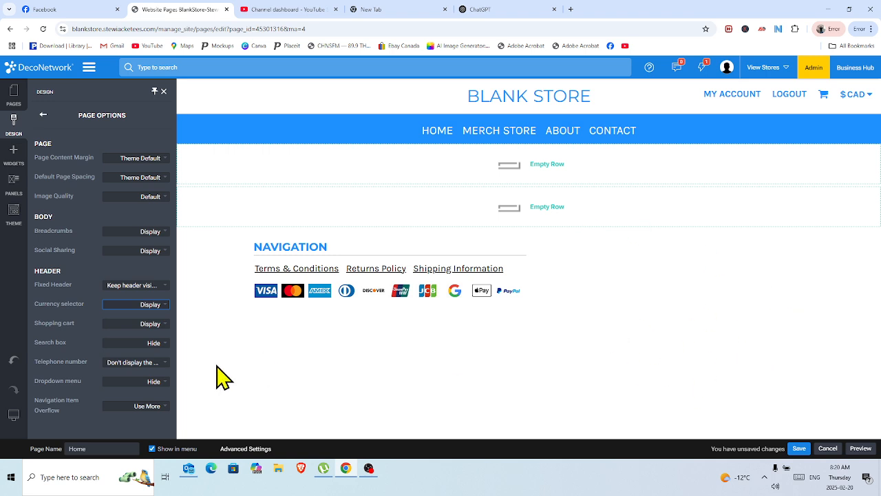
Step: Try displaying the telephone number in the header, turn it off again, and keep the dropdown menu set to Hide
click(167, 361)
click(167, 374)
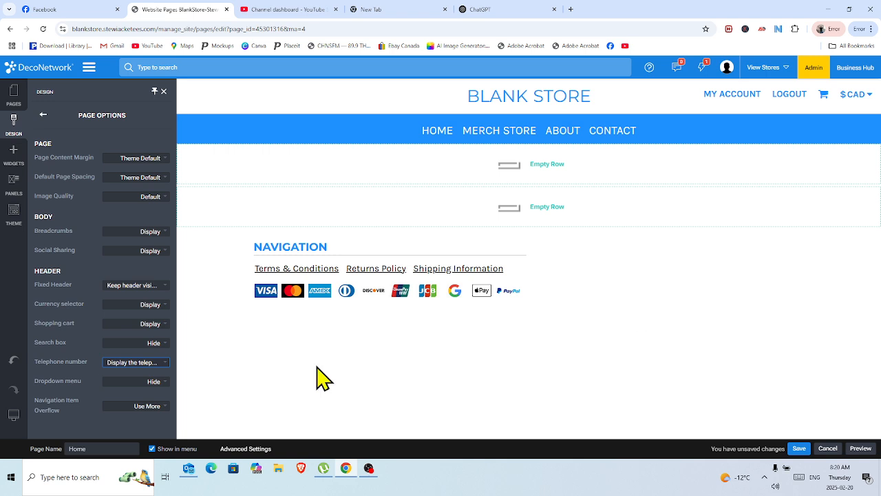
click(168, 374)
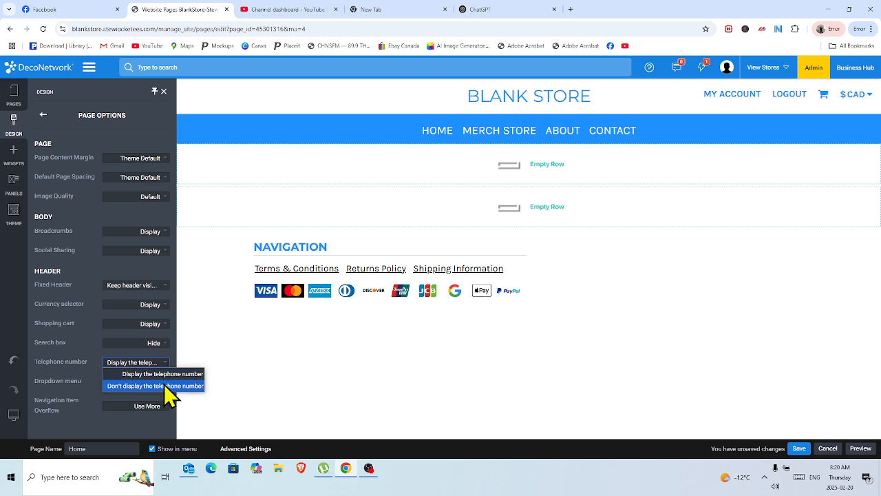
click(165, 387)
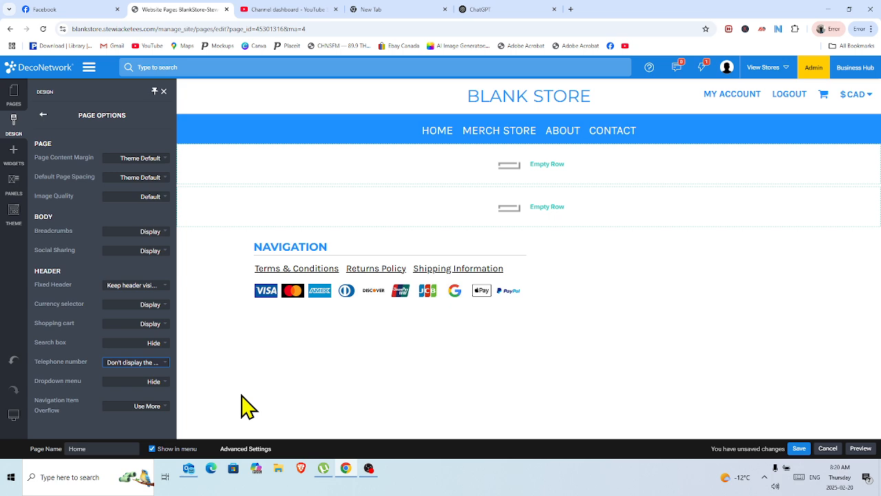
click(166, 383)
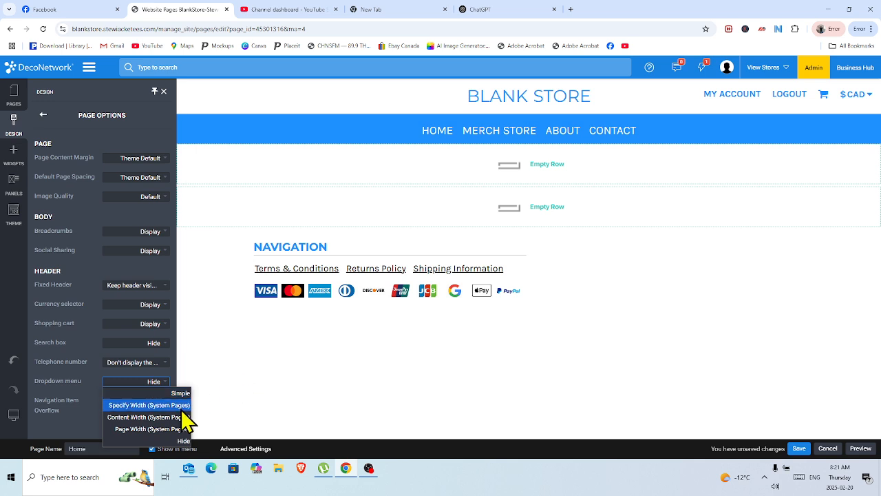
click(183, 441)
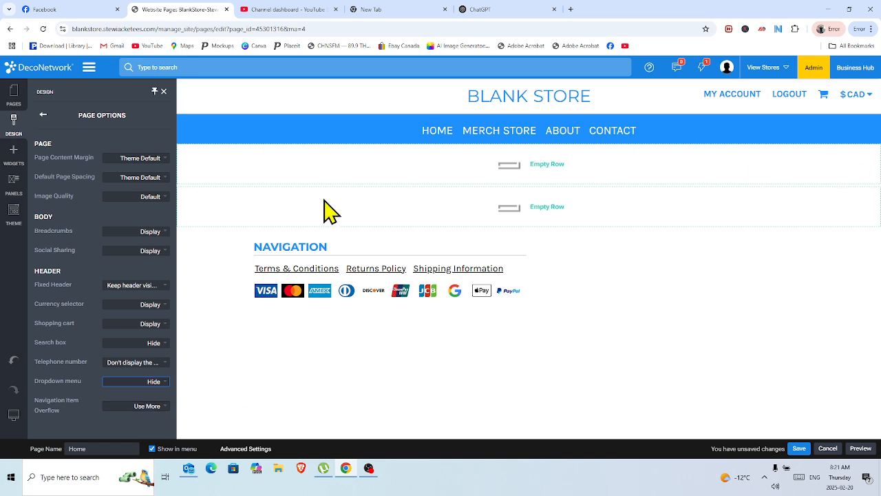
Step: Save the Home page changes and publish the website
click(164, 92)
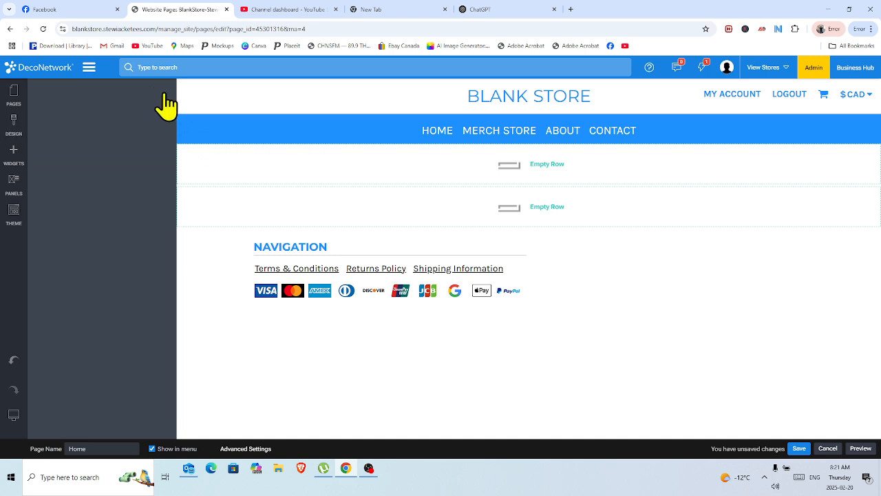
click(799, 448)
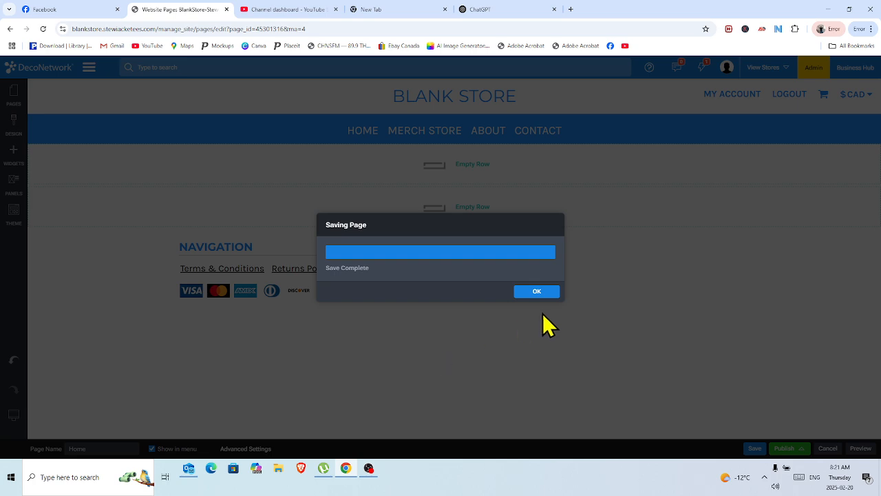
click(539, 293)
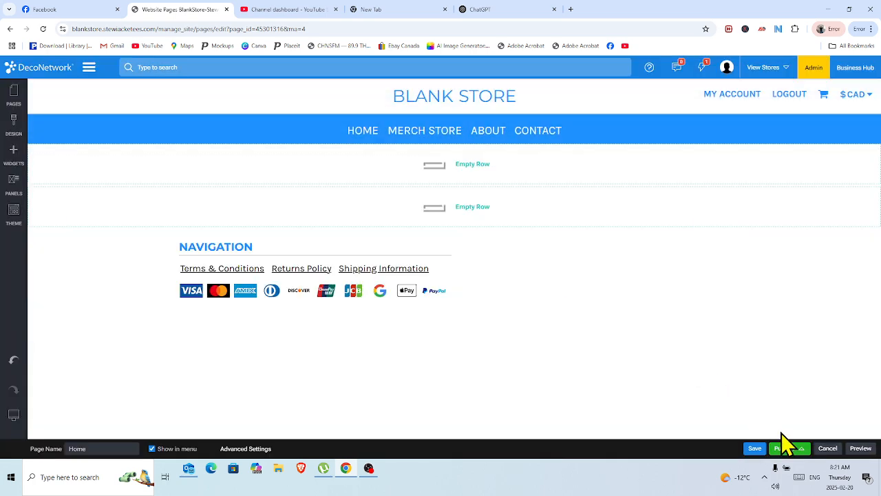
click(786, 449)
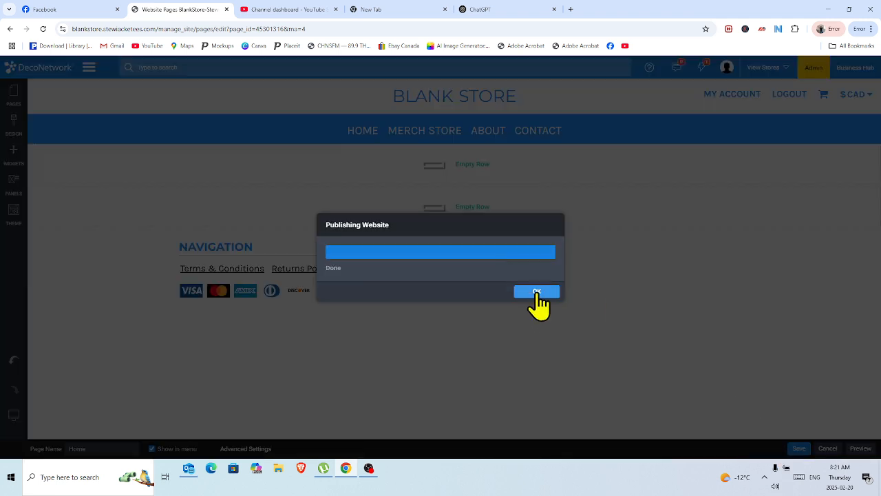
click(536, 295)
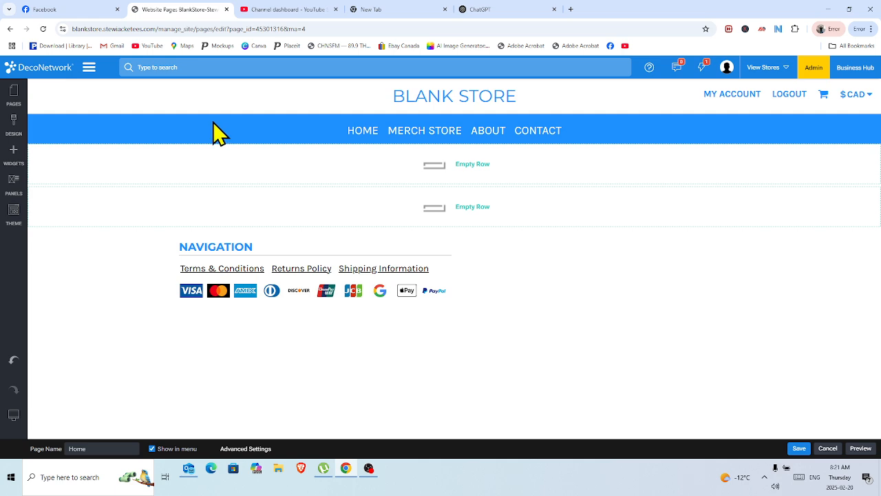
Step: Check which social networks can be linked in the social site link settings and return to the design options
click(20, 99)
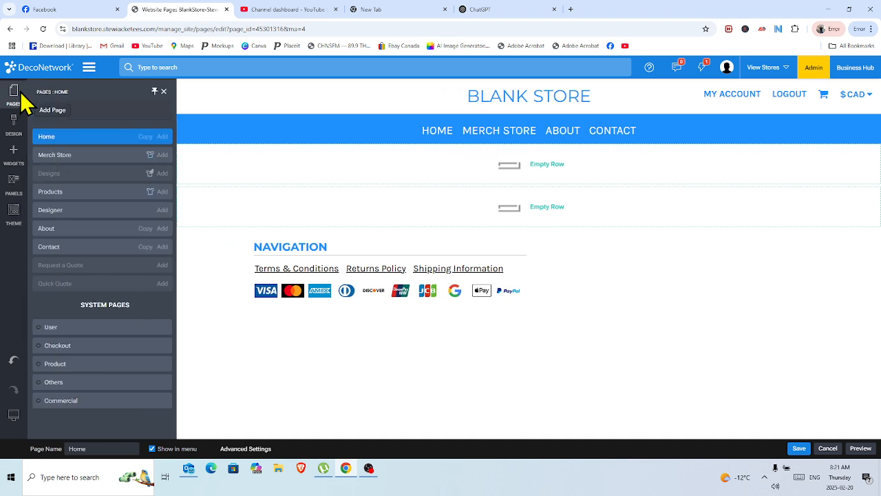
click(15, 120)
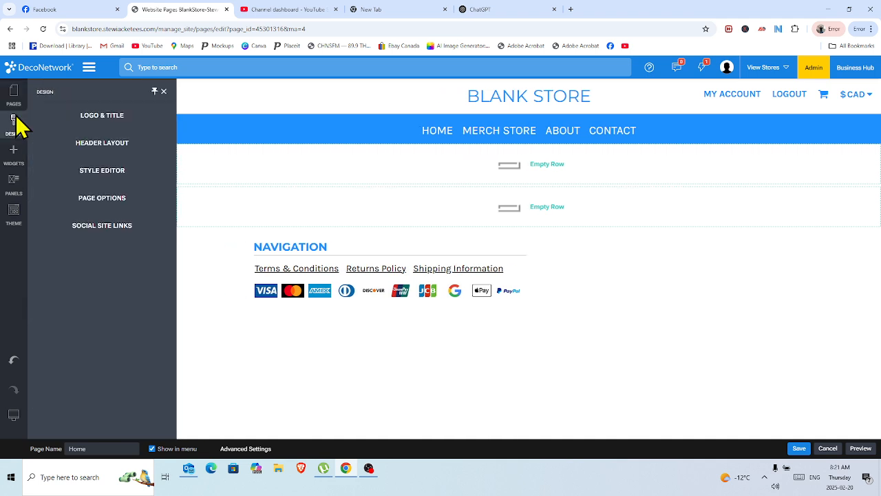
click(122, 229)
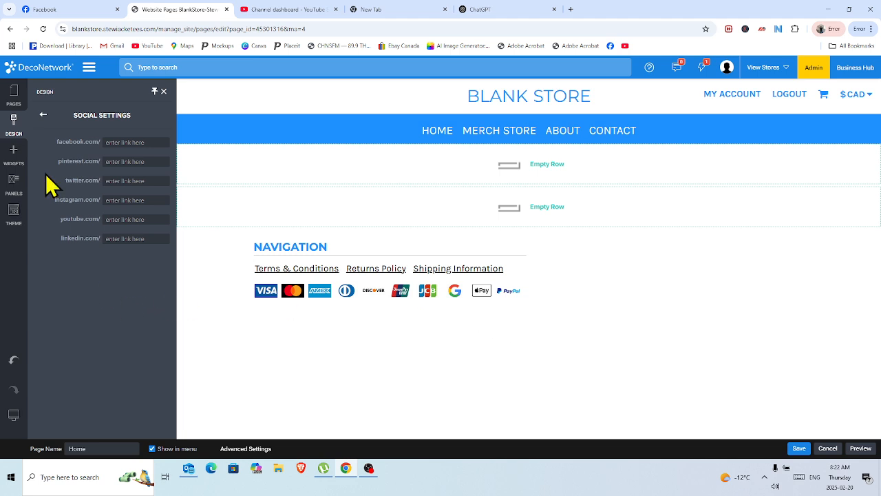
click(43, 116)
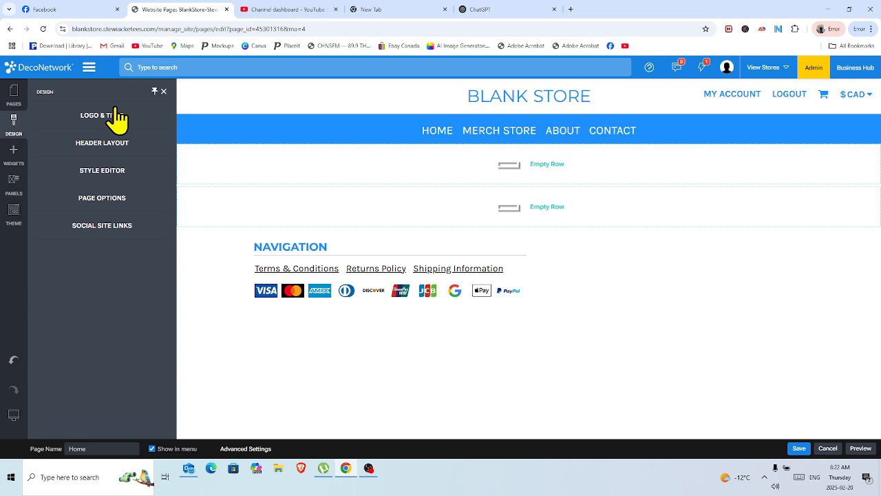
Step: Open the Merch Store page and turn off its Show in menu option
click(11, 96)
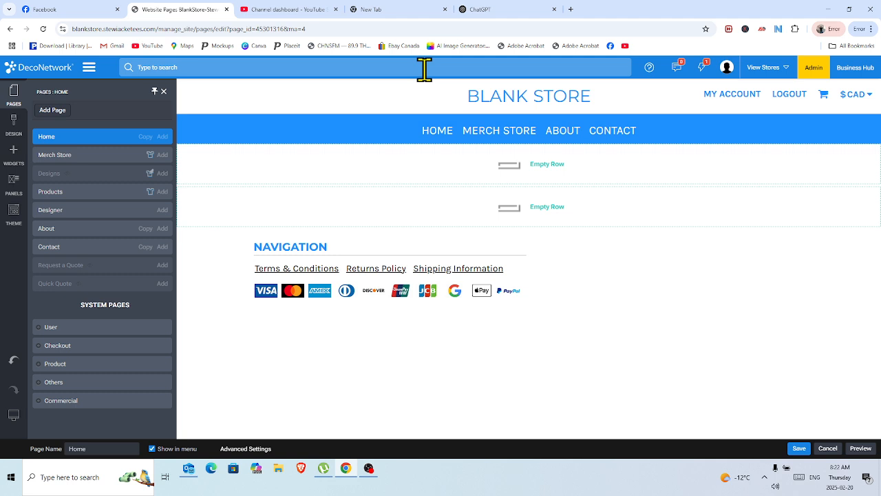
click(66, 168)
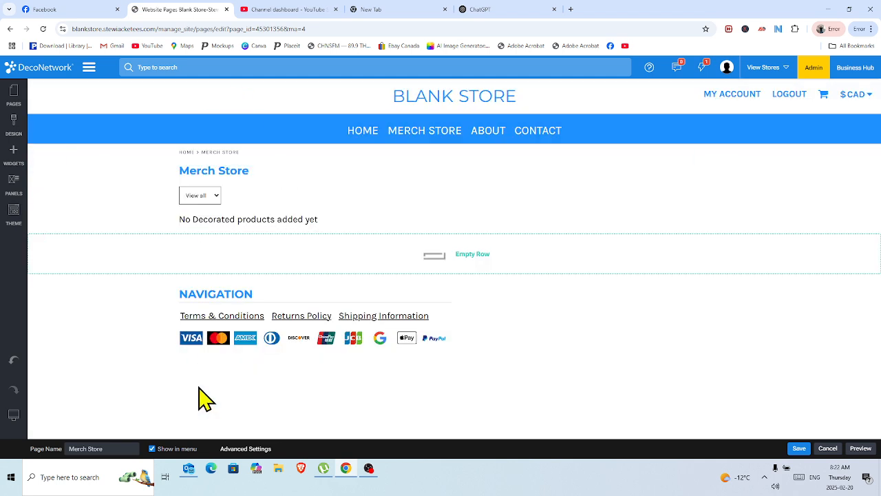
click(153, 449)
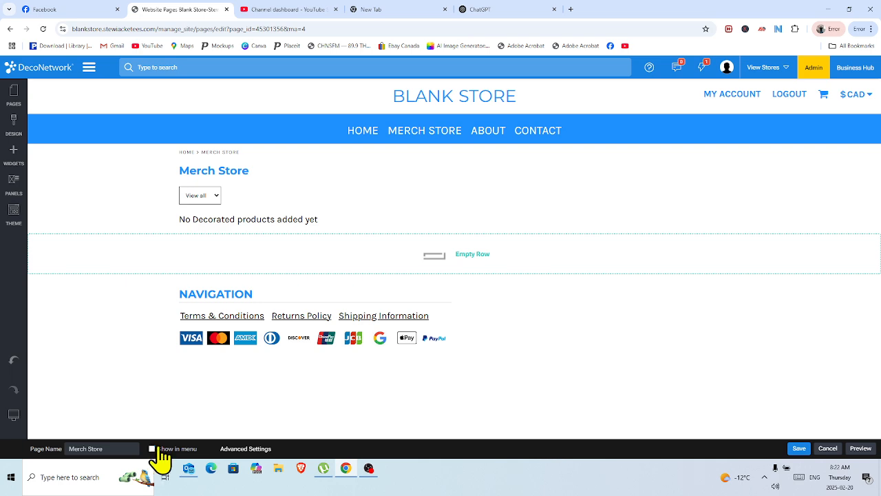
Step: Save the Merch Store page and publish the website, then check the menu on the Home page
click(799, 449)
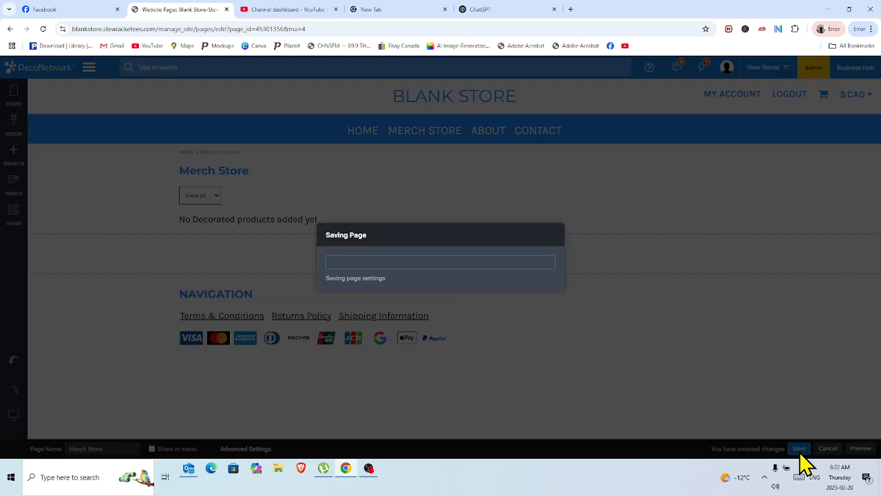
click(550, 291)
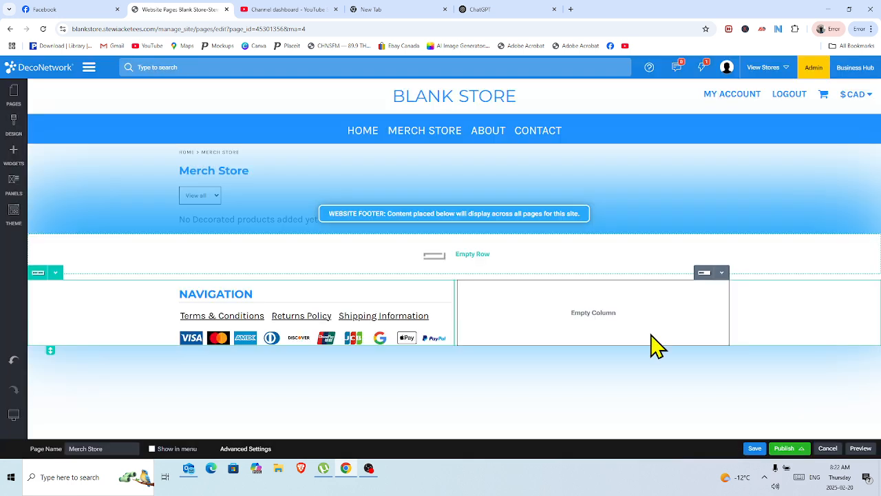
click(782, 451)
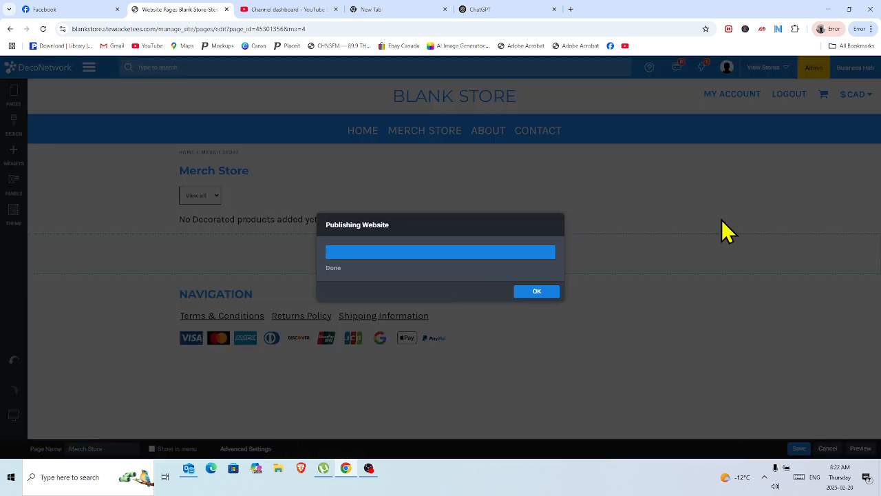
click(536, 292)
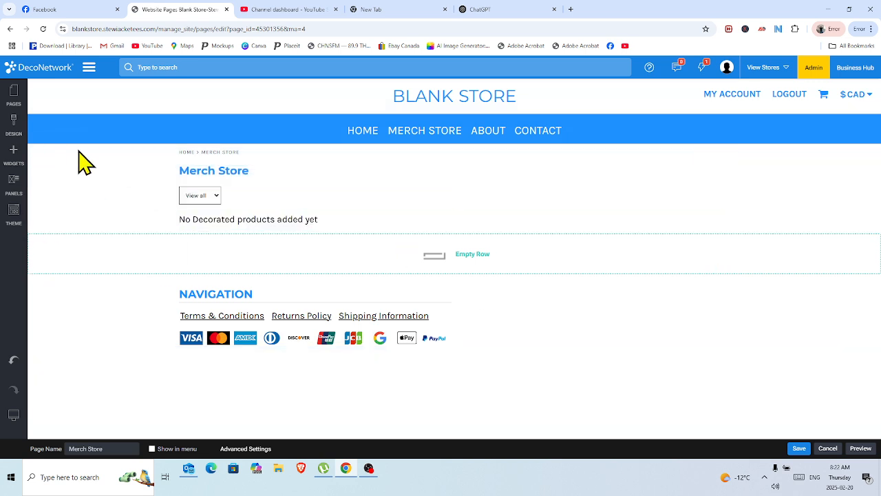
click(13, 97)
click(59, 142)
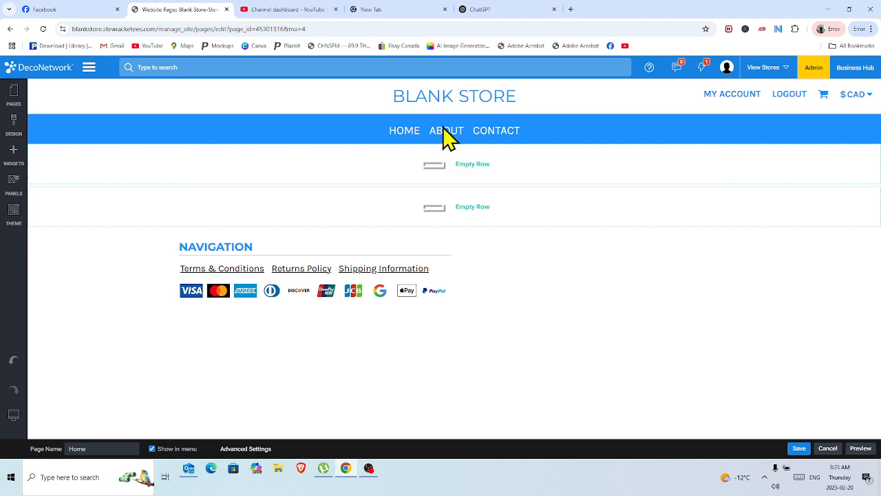
Step: Turn Show in menu back on for the Merch Store page, then save and publish the change
click(15, 102)
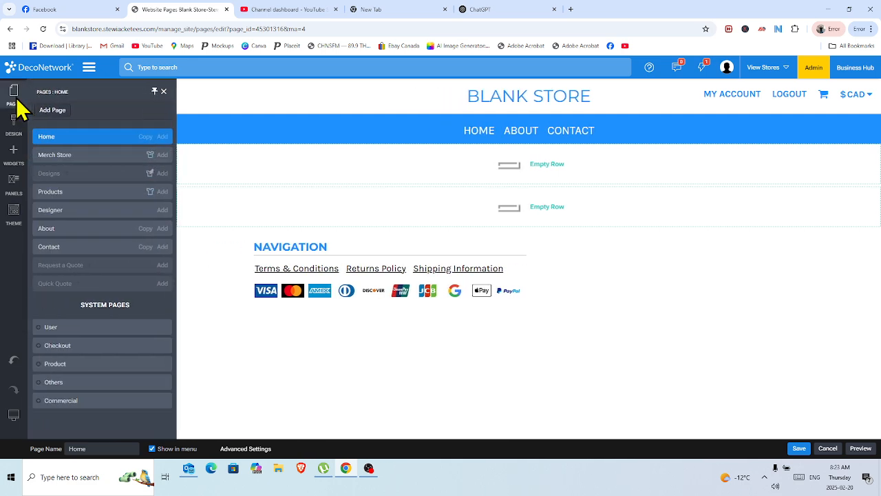
click(62, 159)
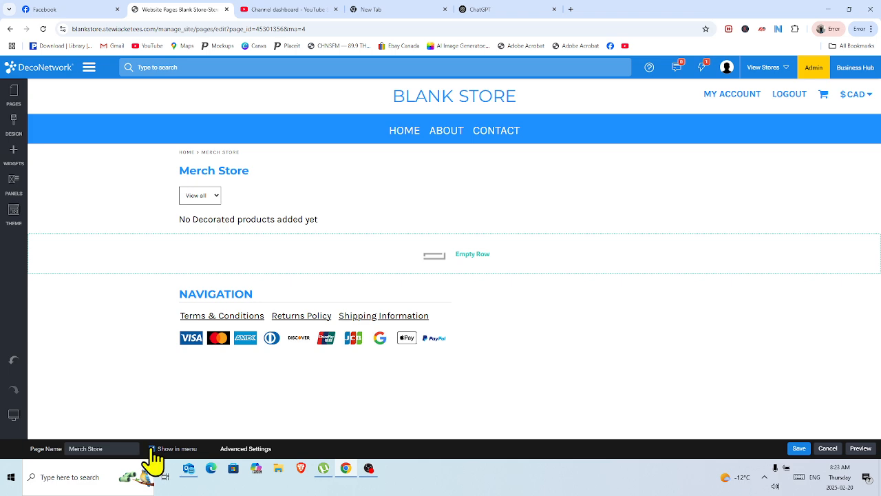
click(799, 449)
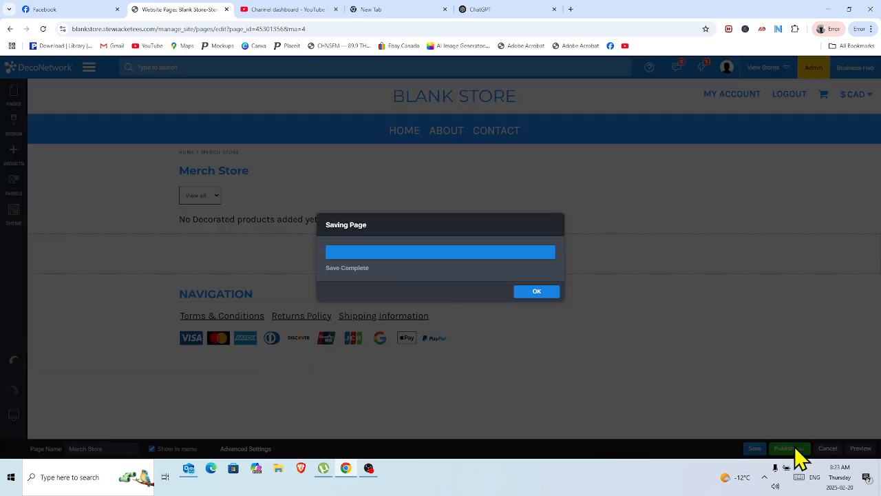
click(555, 295)
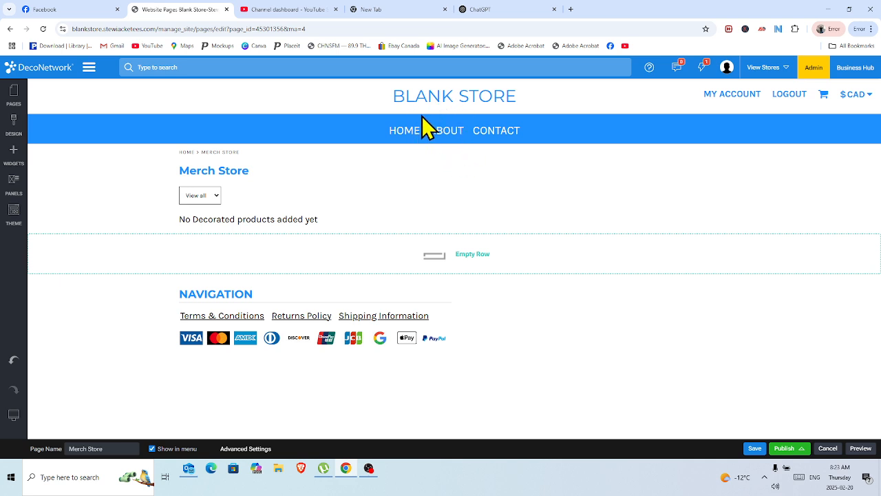
click(784, 449)
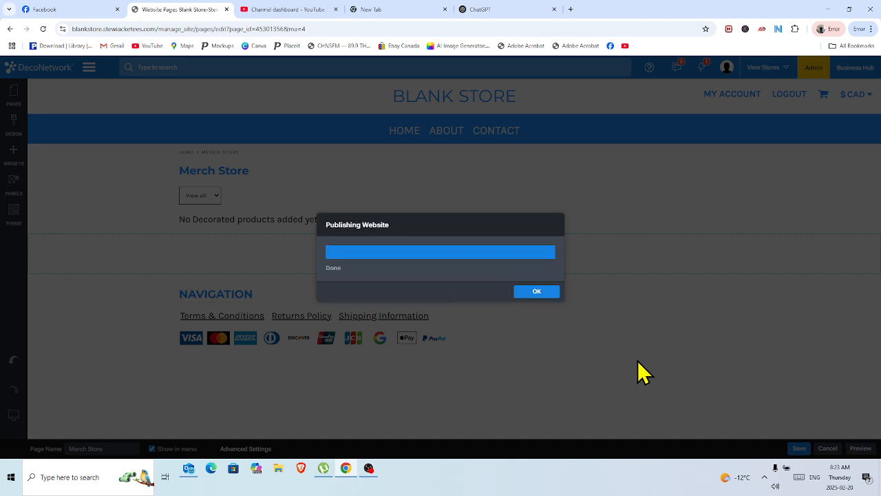
click(534, 290)
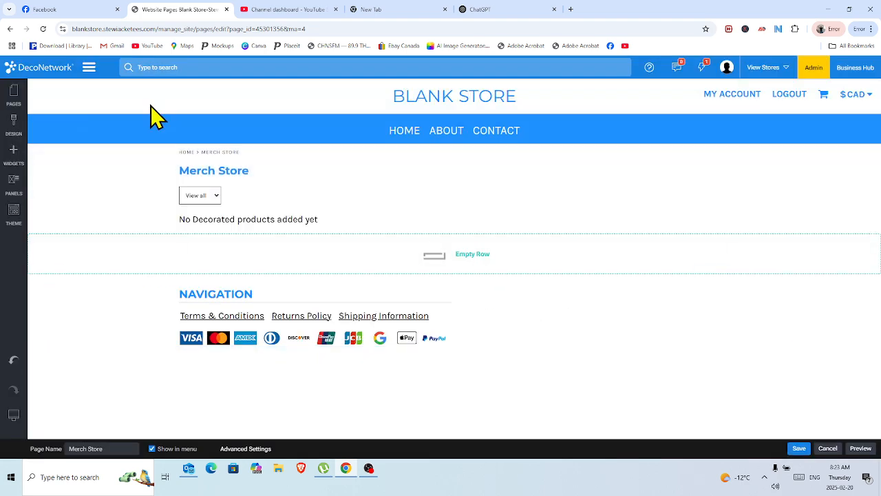
Step: Override the default page title in the Home page's meta tags with Blank Store
click(15, 96)
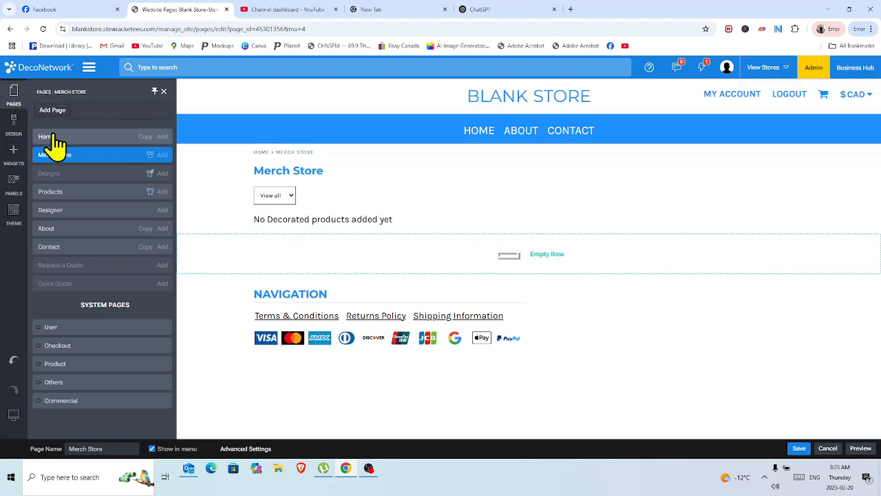
click(54, 137)
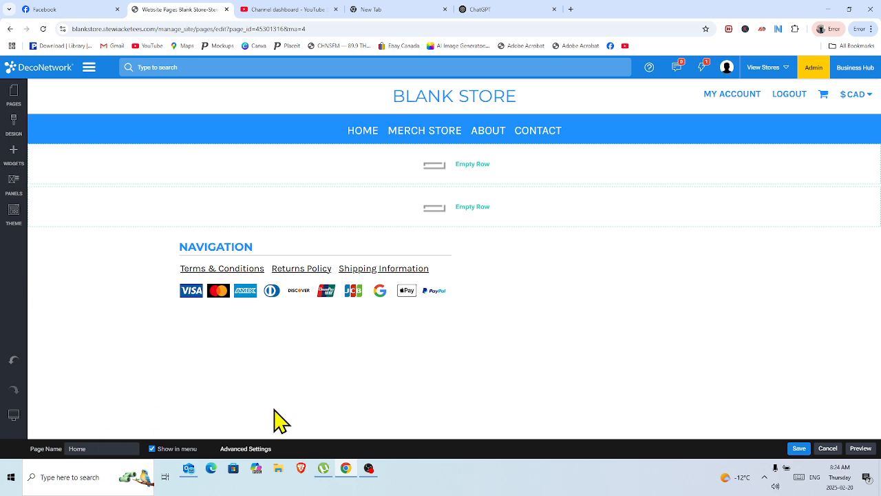
click(246, 448)
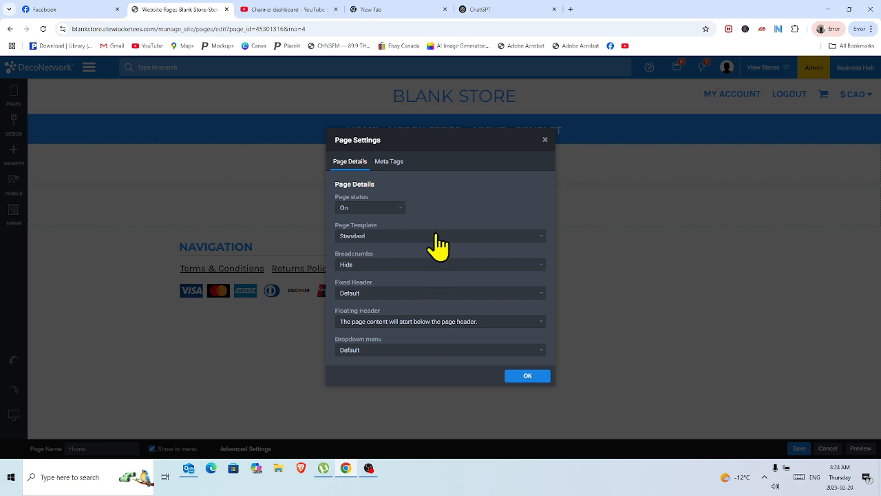
click(389, 163)
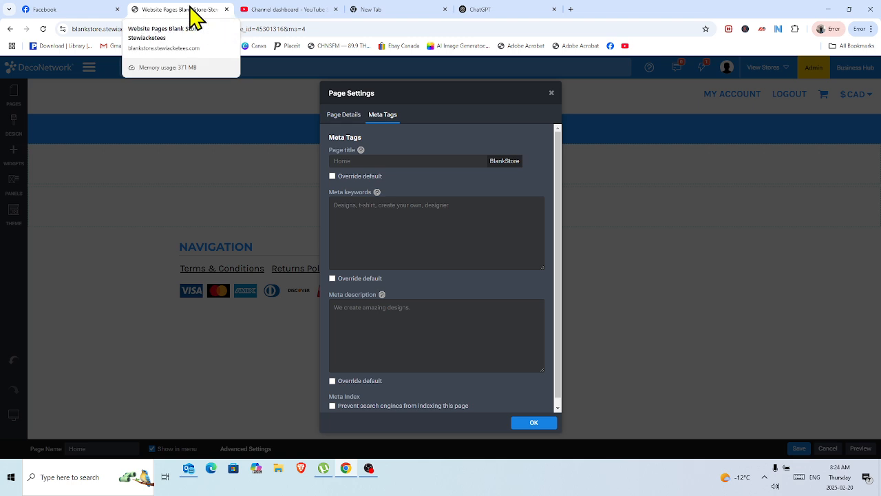
click(333, 176)
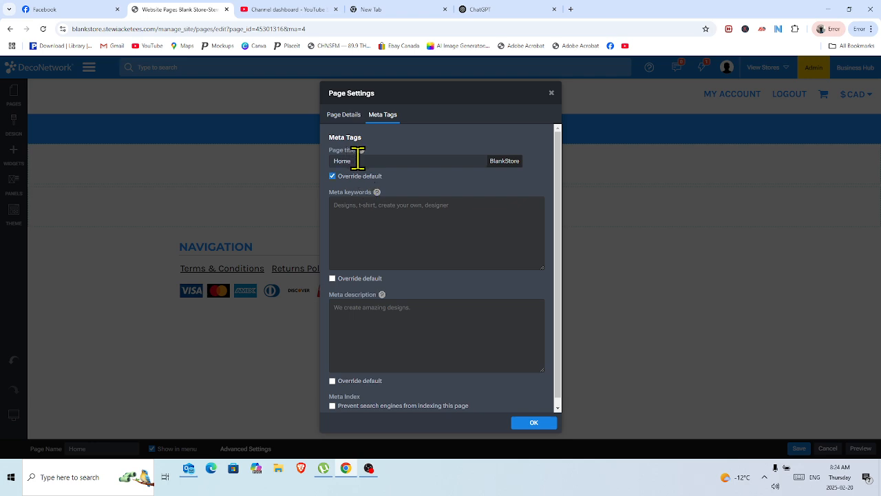
double_click(358, 160)
text(Blank Store)
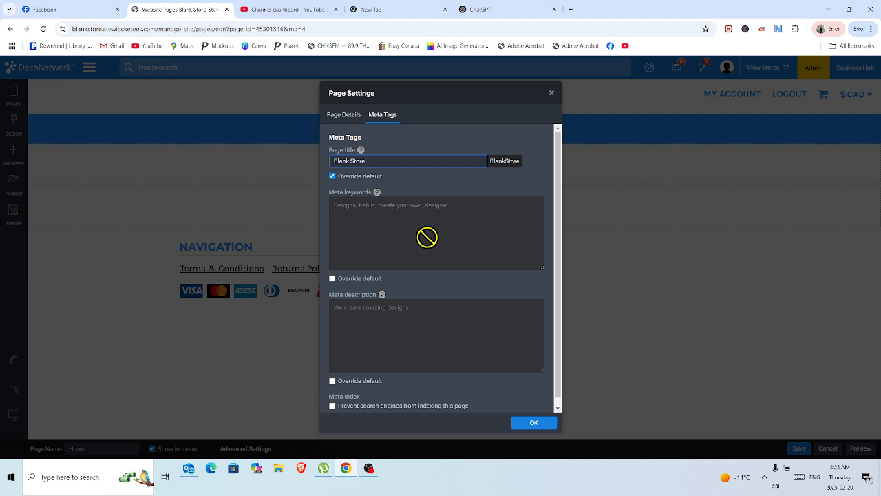
Step: Look at ChatGPT as a writing aid, then return to the Home page settings to review the remaining meta tag fields
click(486, 10)
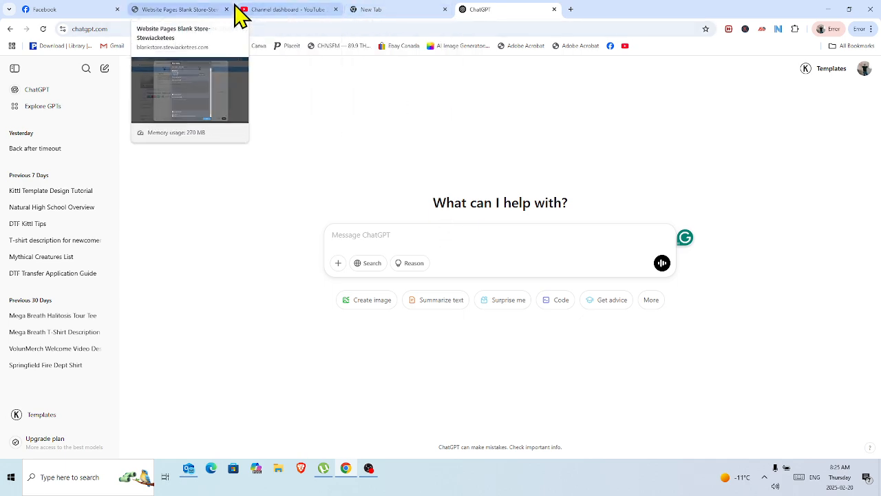
click(185, 15)
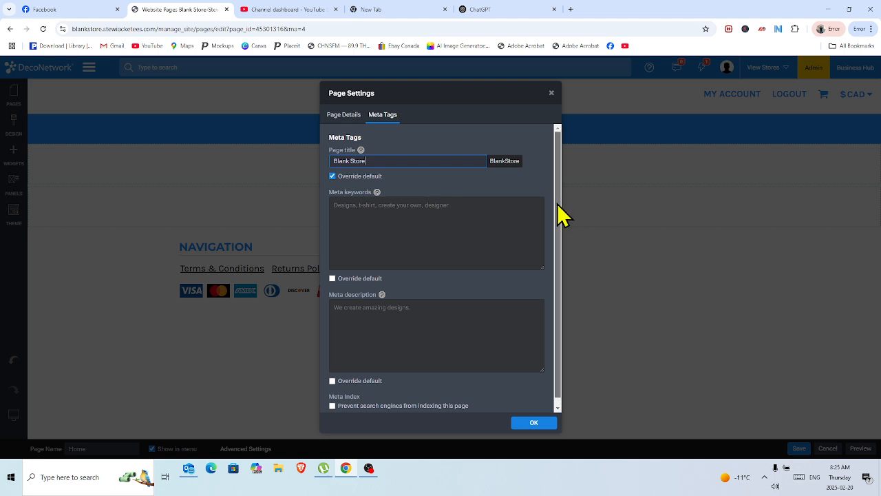
scroll(561, 216, down, 1)
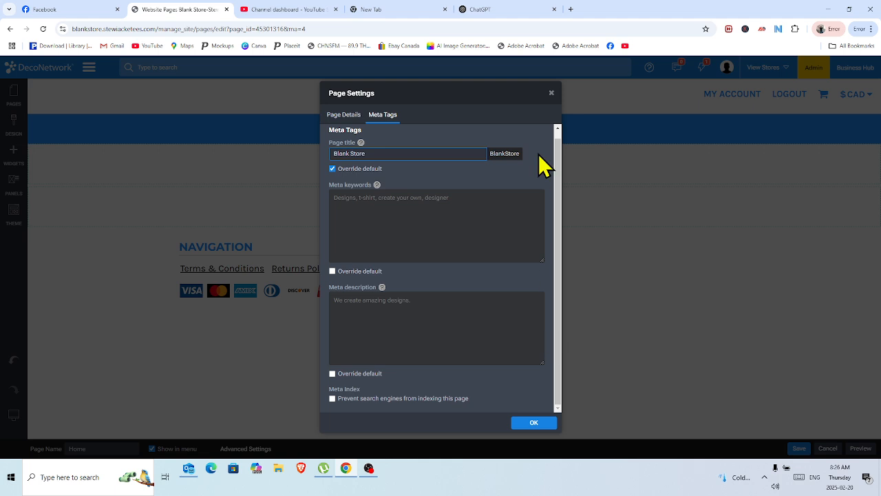
Step: Apply the Home page settings, save the page and publish the website
click(540, 423)
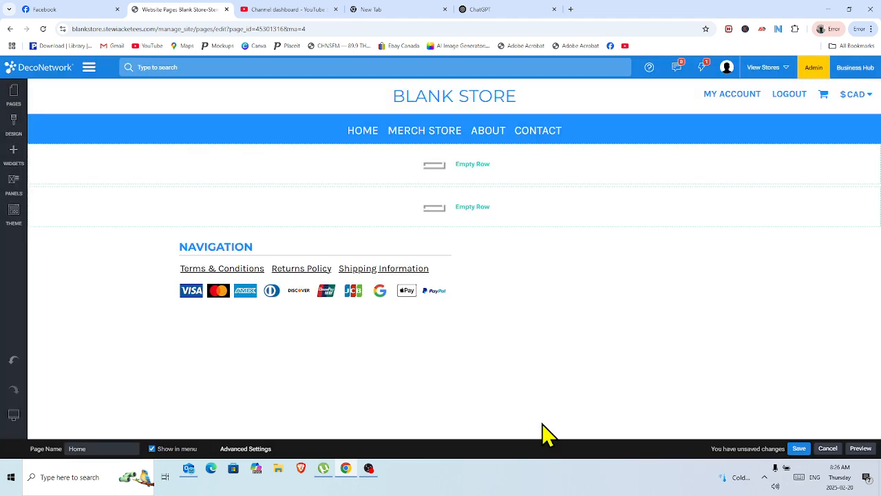
click(799, 448)
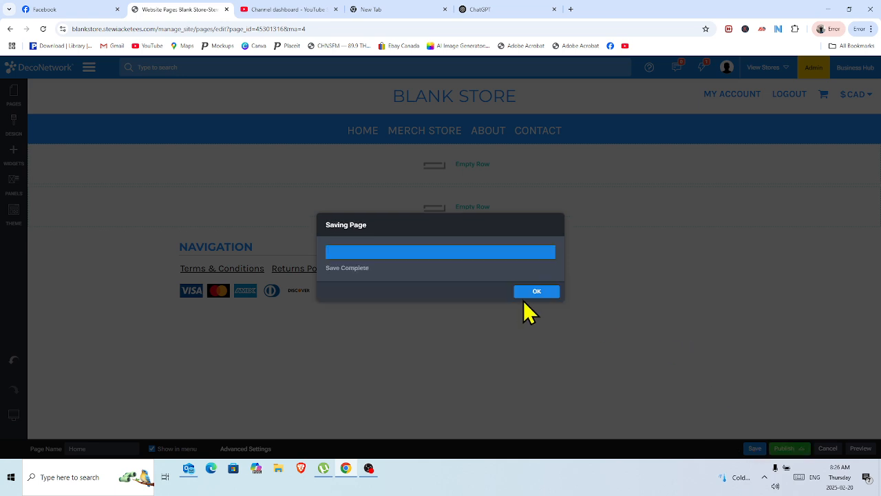
click(536, 292)
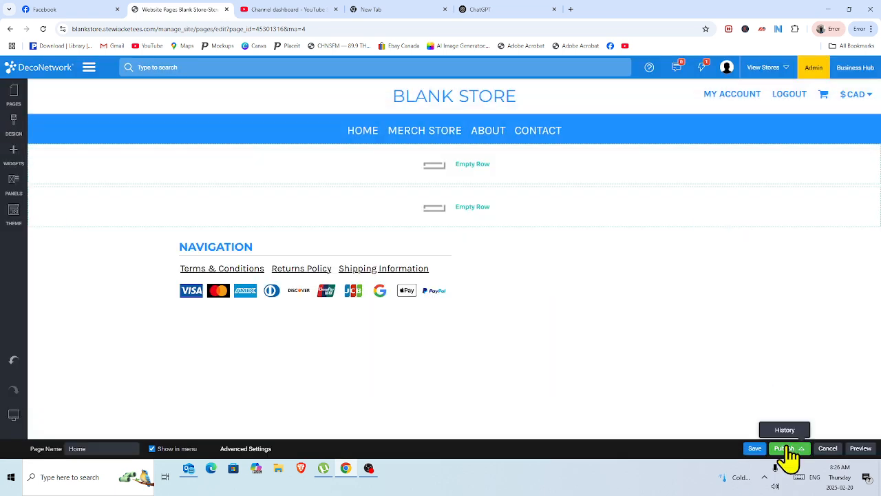
click(789, 449)
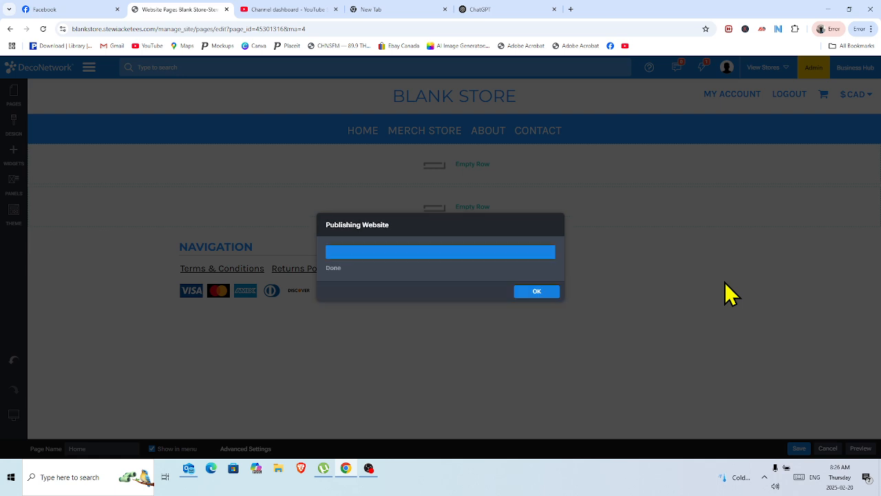
click(536, 292)
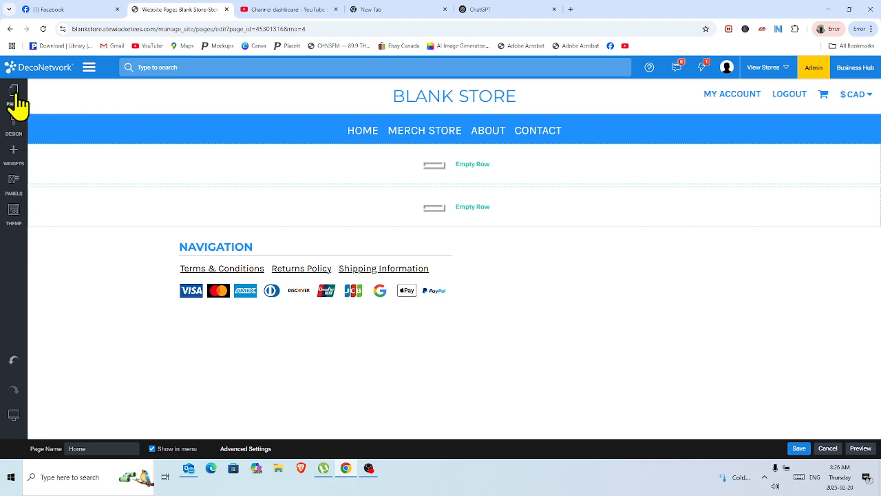
Step: Open the About page for editing
click(475, 165)
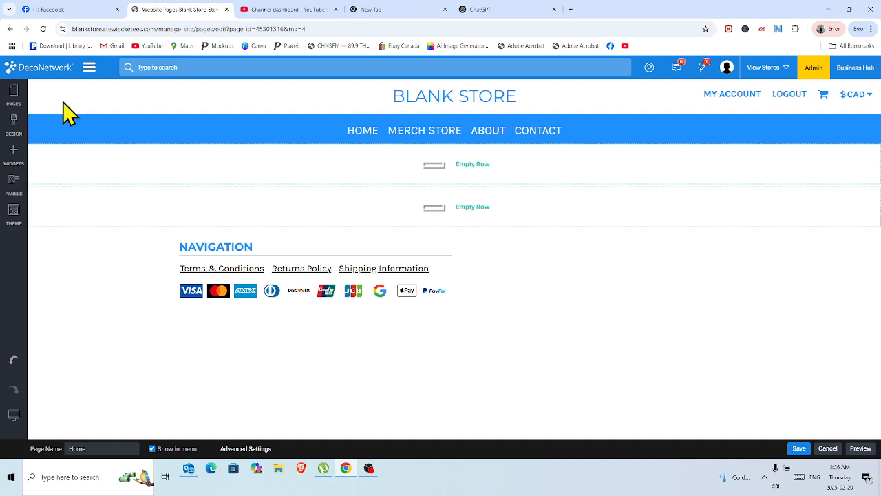
click(13, 95)
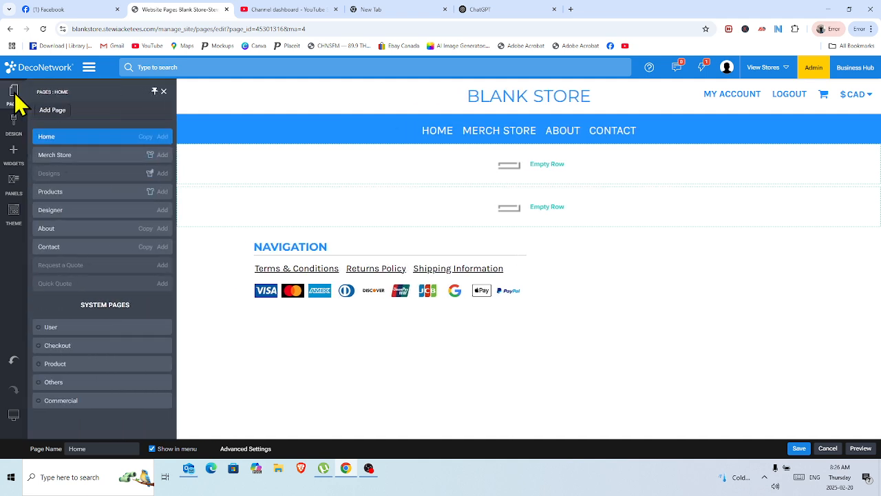
click(70, 230)
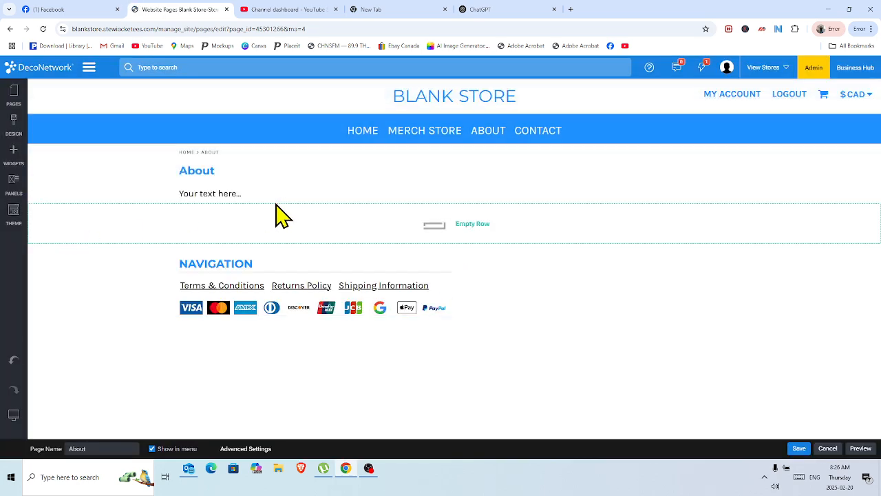
click(237, 176)
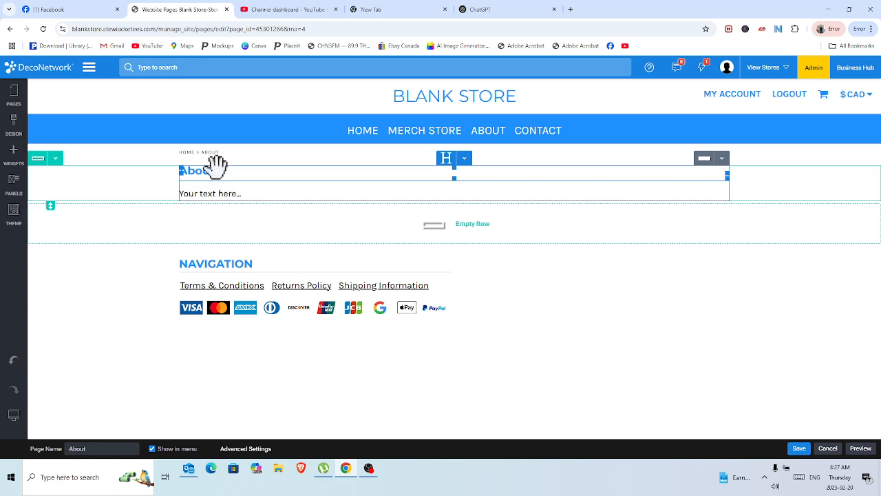
click(217, 166)
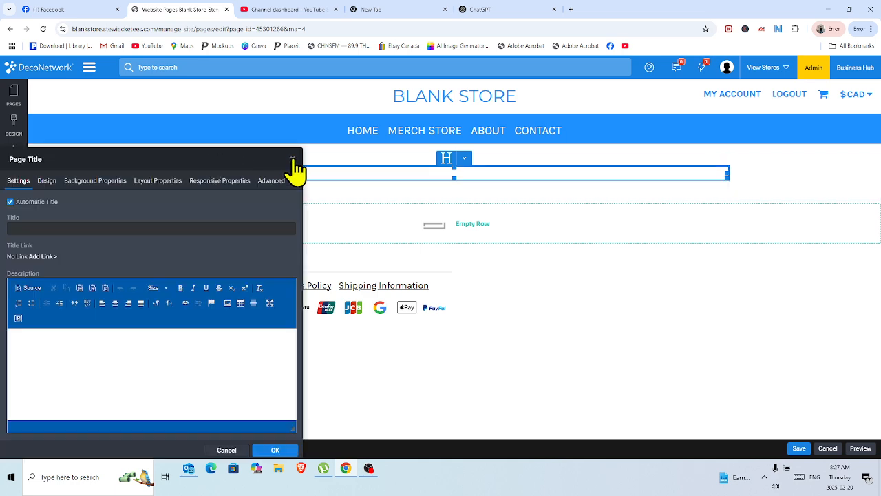
click(293, 159)
click(218, 167)
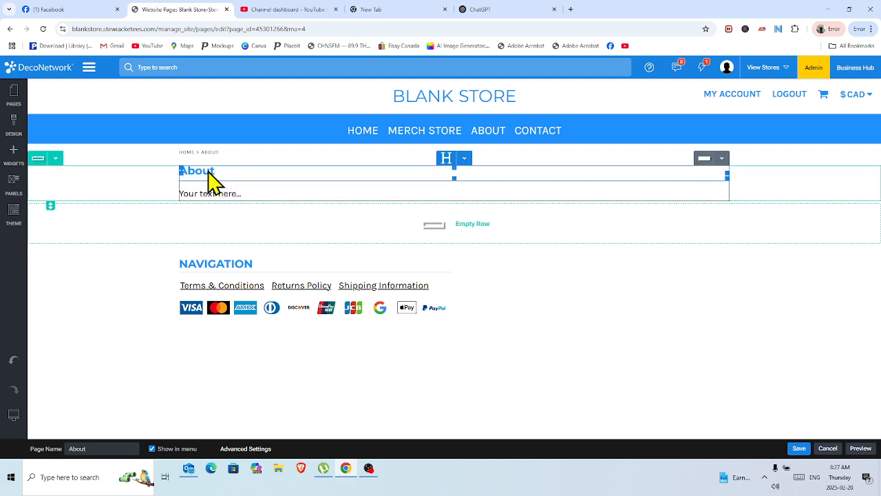
drag(214, 174, 192, 175)
double_click(216, 182)
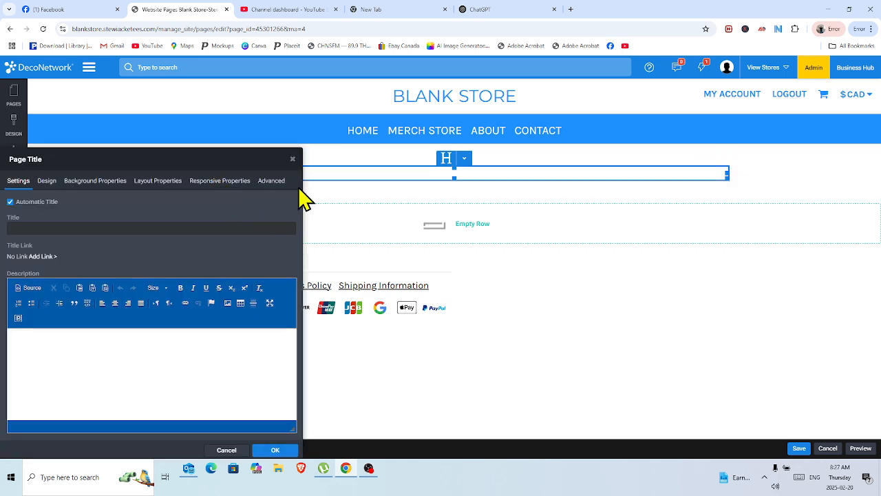
click(292, 159)
click(218, 174)
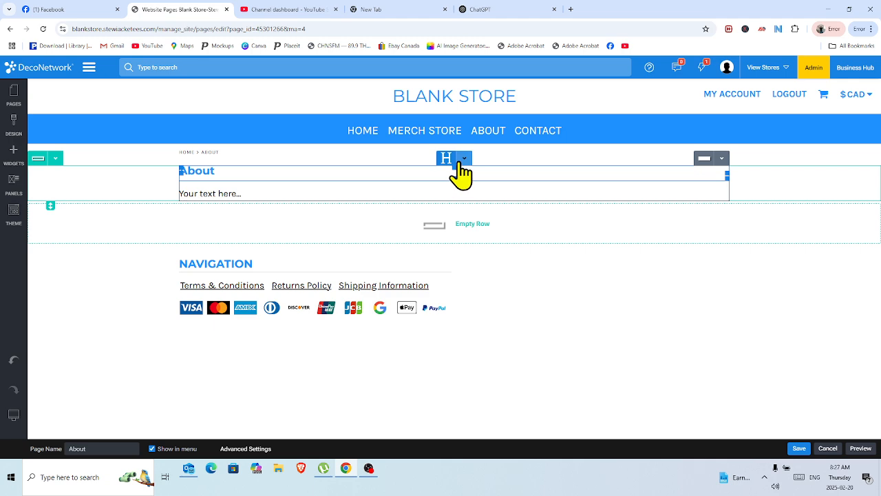
click(464, 161)
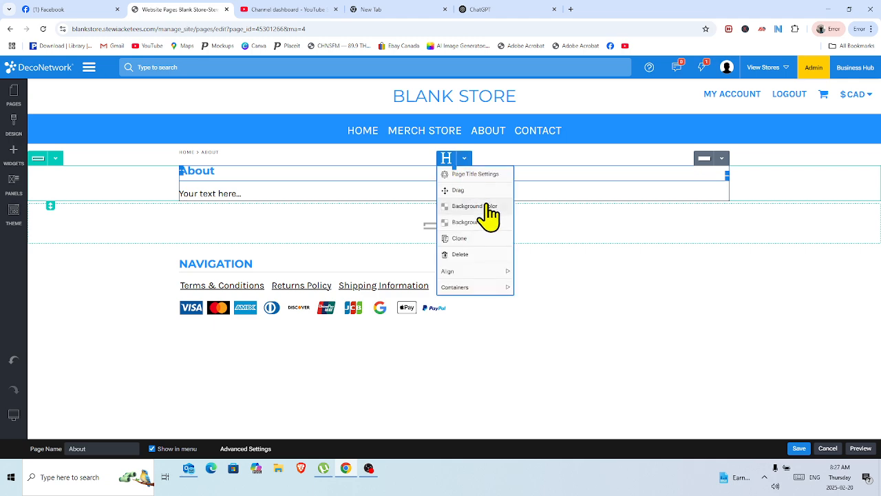
double_click(201, 182)
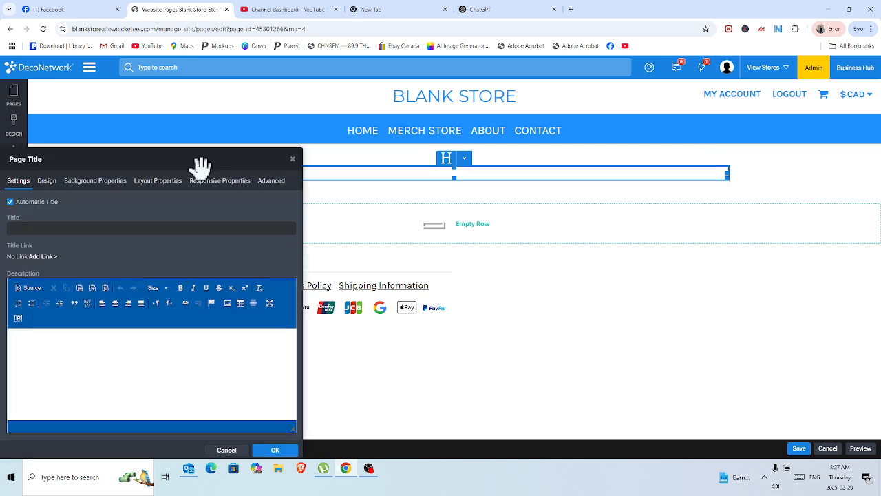
click(12, 202)
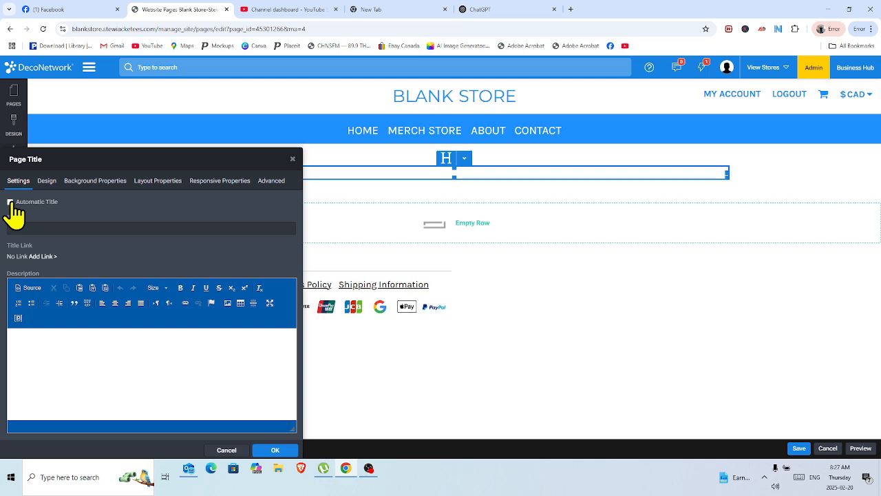
click(12, 202)
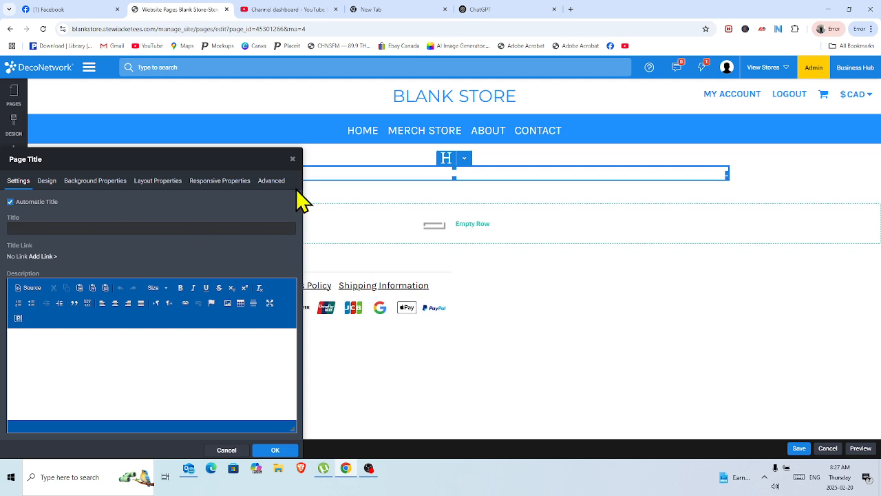
click(293, 159)
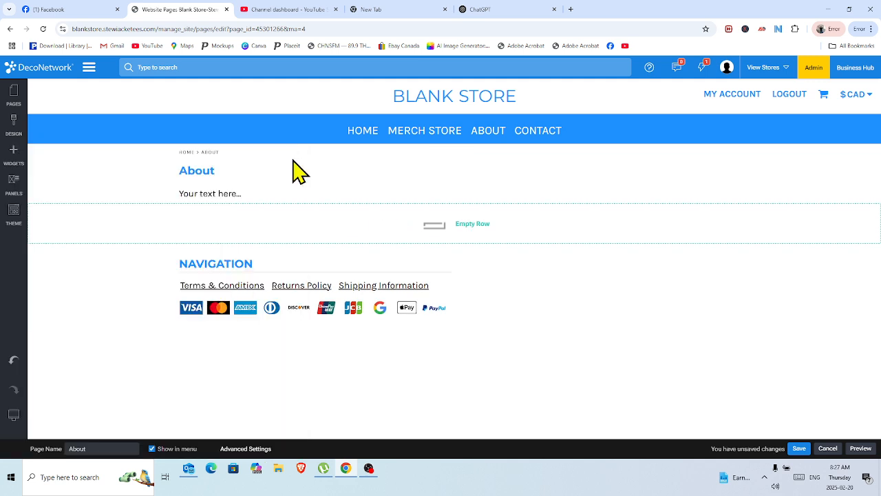
Step: Select the About placeholder text and draft a ChatGPT prompt for two about-page paragraphs: Blank Store, Halifax Nova Scotia, logo tshirts, plumbing company started in 1969
click(234, 191)
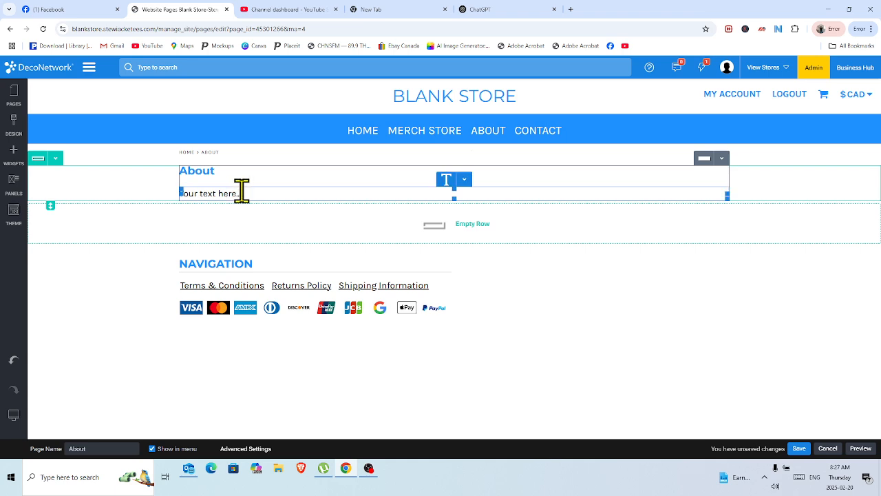
drag(244, 192, 181, 209)
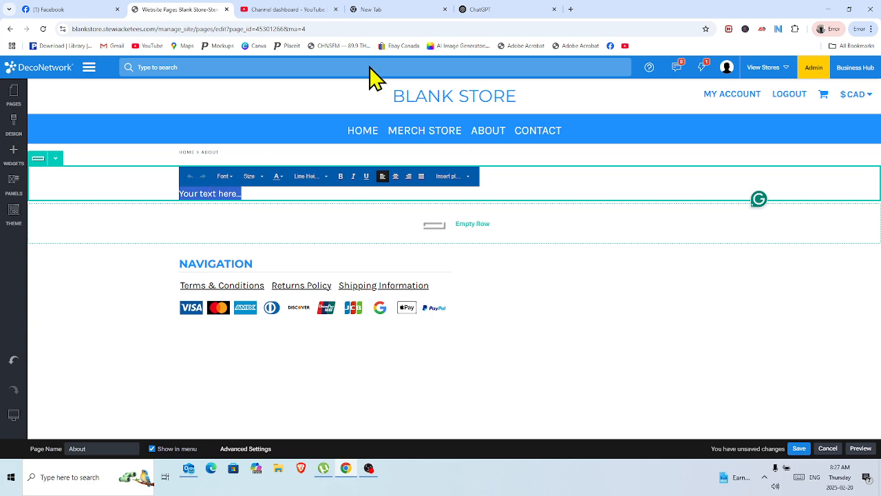
click(511, 9)
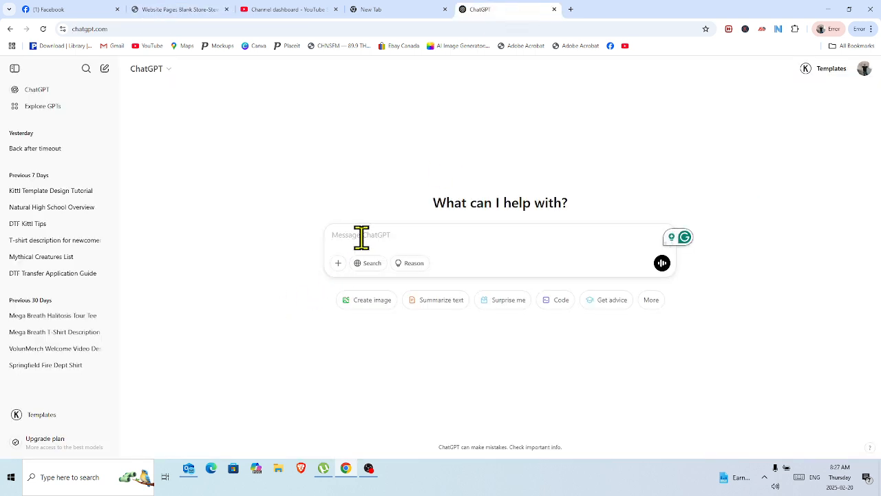
text(Can)
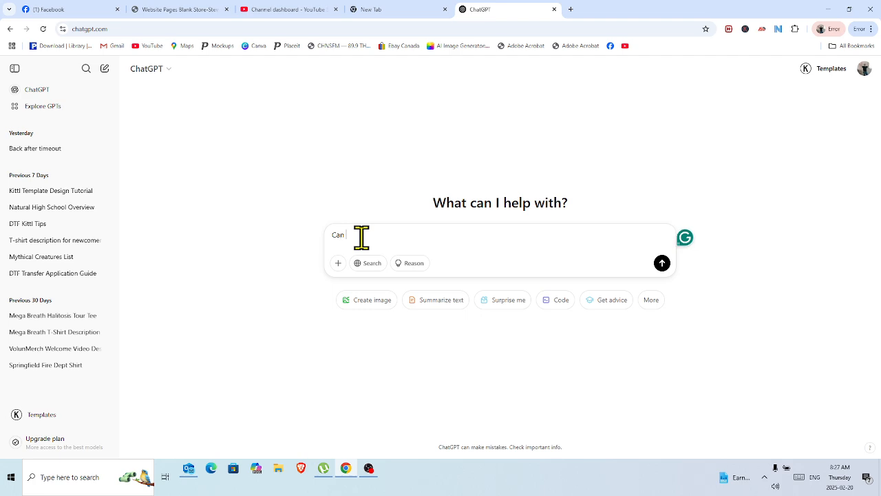
text( you wri)
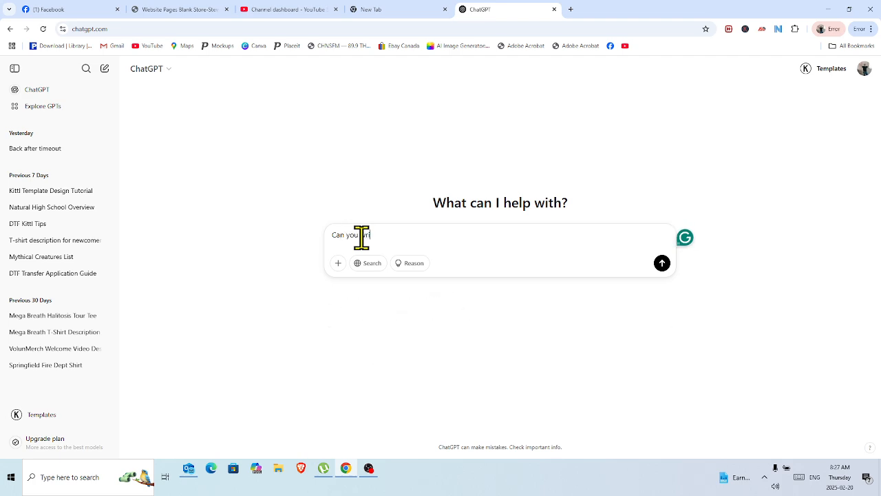
text(te me)
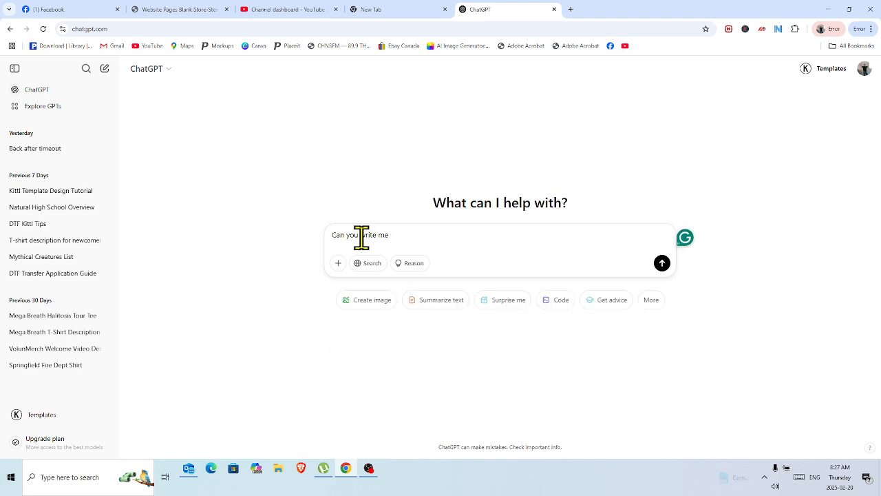
text( two paragraphs for an a)
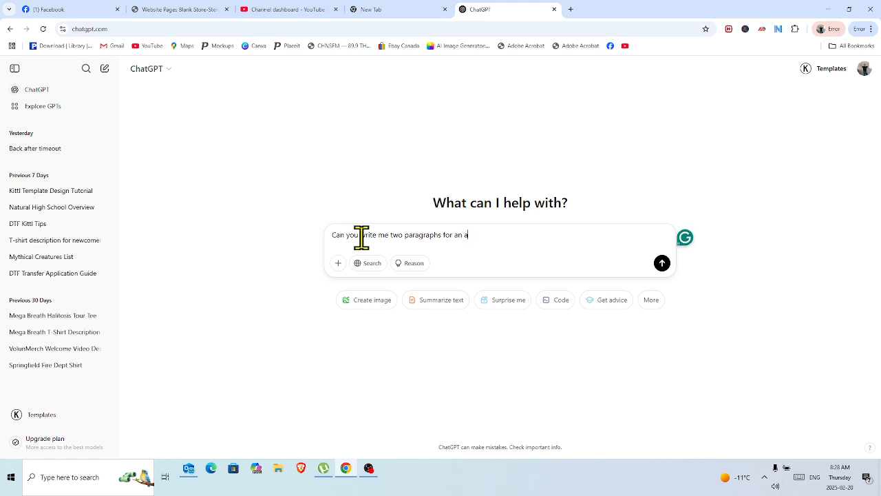
text(bout page for a site called Blan)
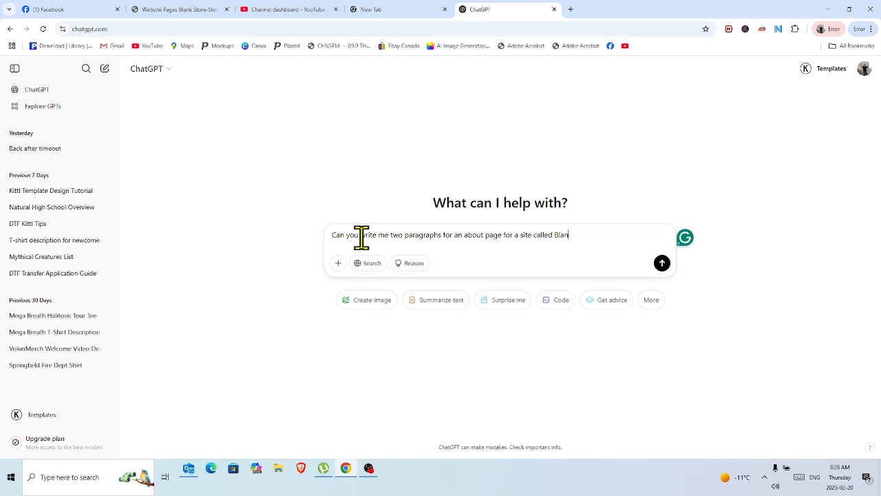
text(k Store located iun Halifax Nova )
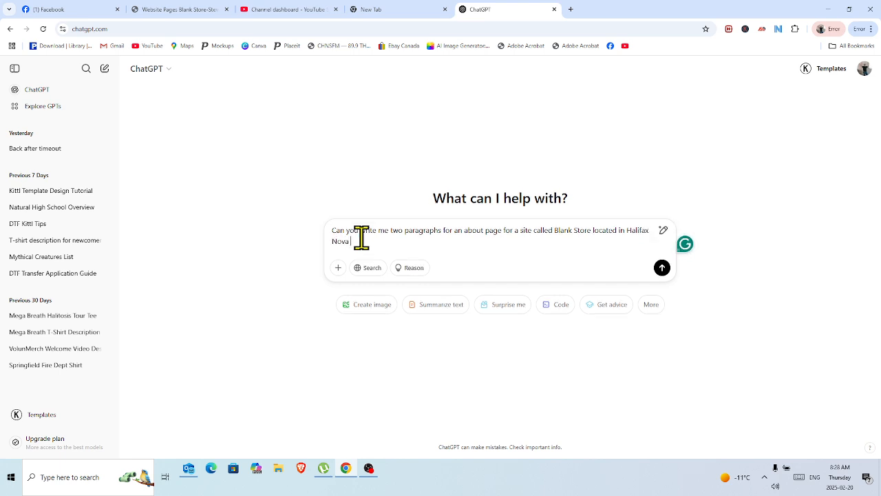
text(Scotia and we sell tshirt)
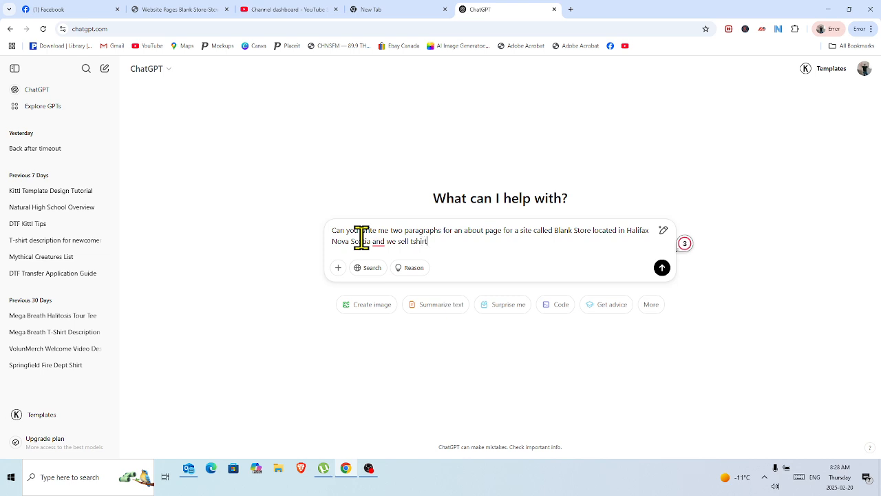
text(s with or logo and we are a plubm)
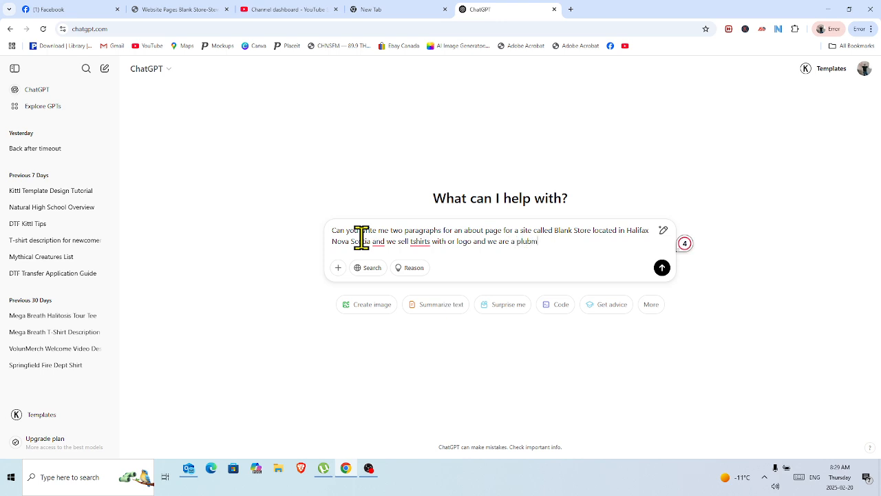
key(BackSpace)
key(BackSpace)
text(mbing comany started in 1969)
Step: Correct the misspelled word "comany" to "company" in the ChatGPT prompt and submit the request
mouse_move(572, 241)
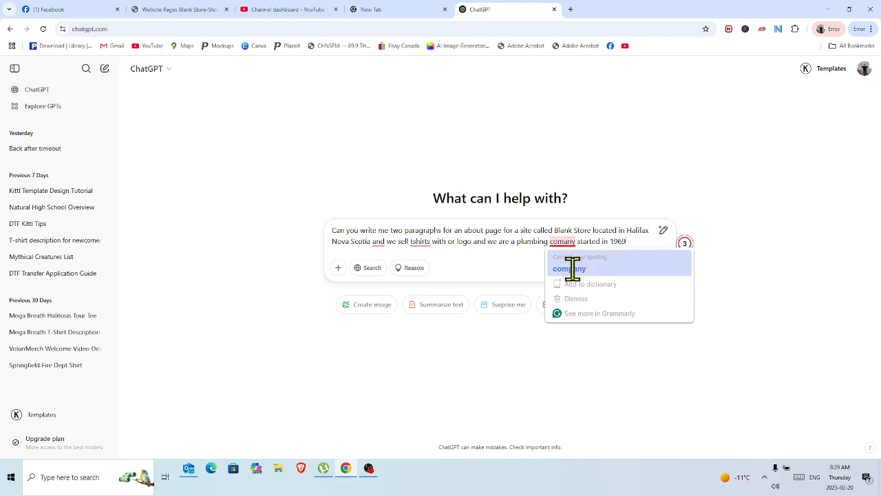
click(573, 268)
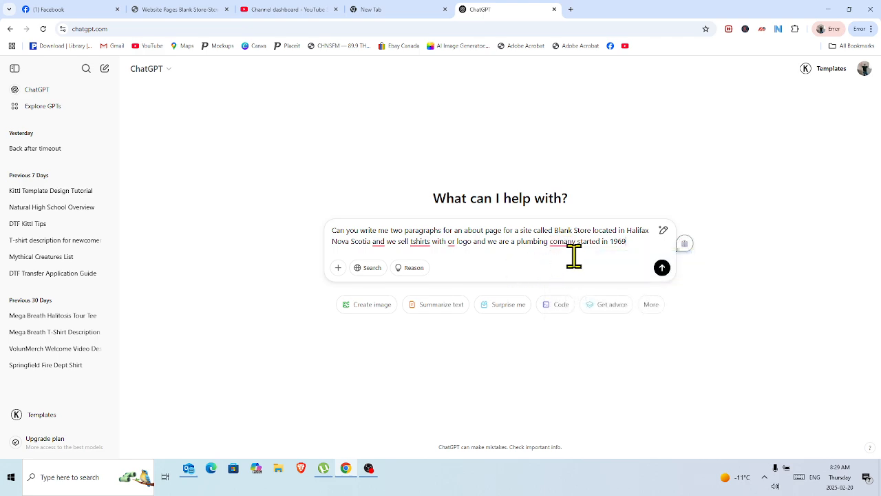
mouse_move(564, 241)
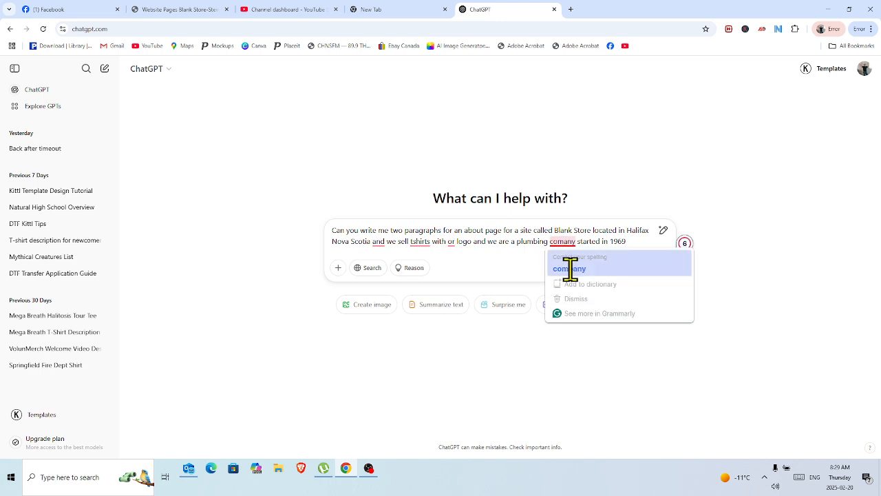
click(571, 268)
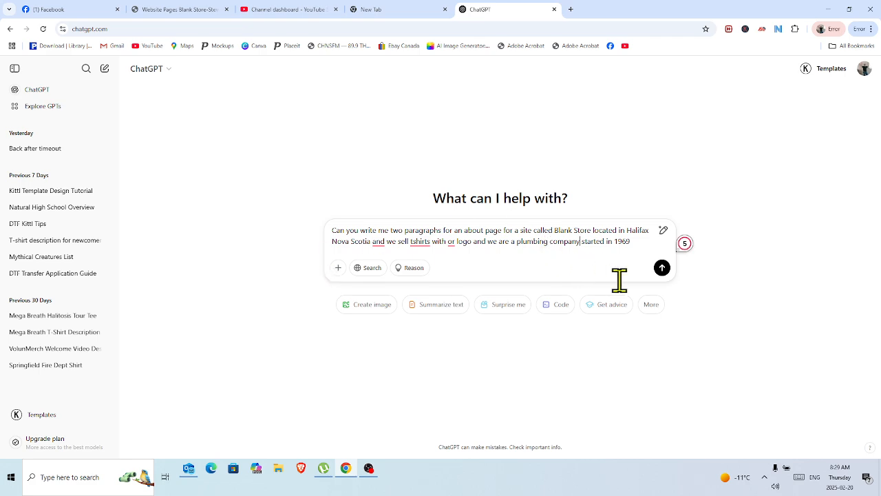
click(662, 269)
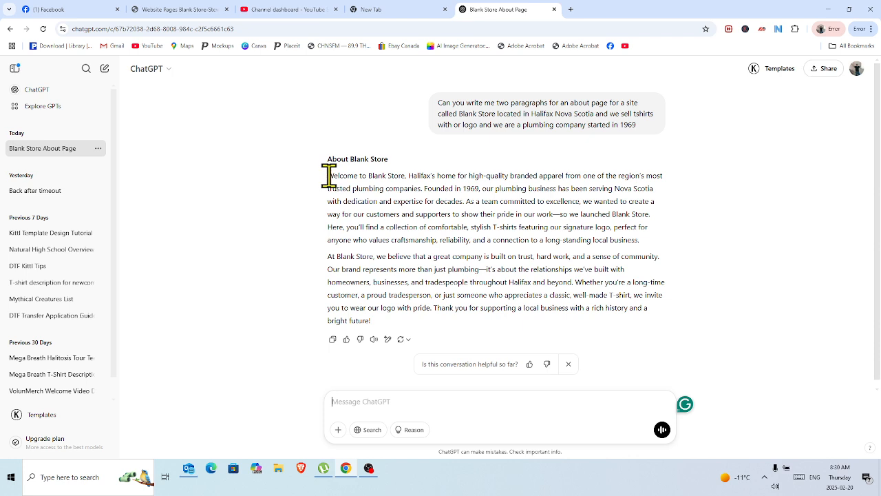
Step: Copy both generated paragraphs from ChatGPT, without their heading, and replace the About page's placeholder text with them
drag(328, 176, 474, 336)
key(ctrl+c)
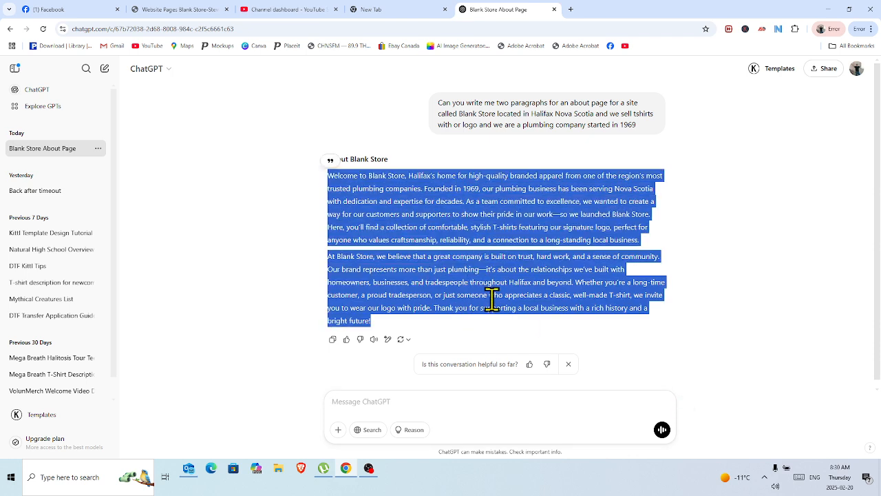
right_click(473, 283)
click(501, 290)
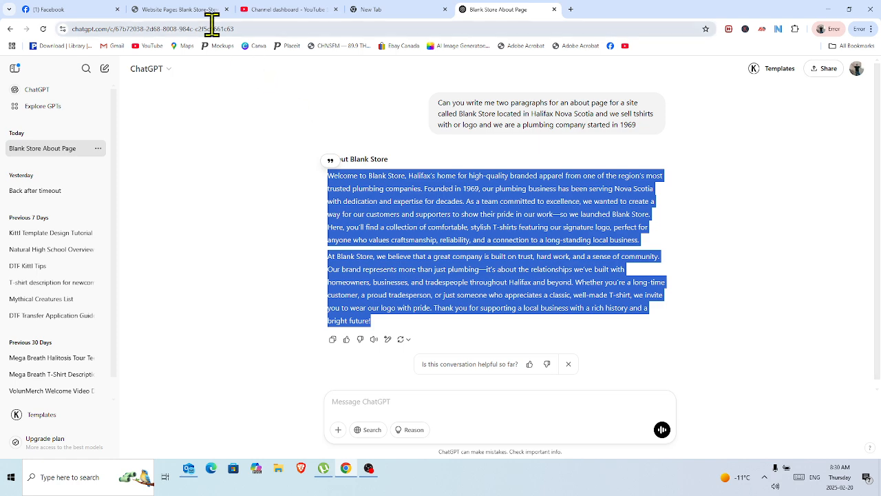
click(197, 14)
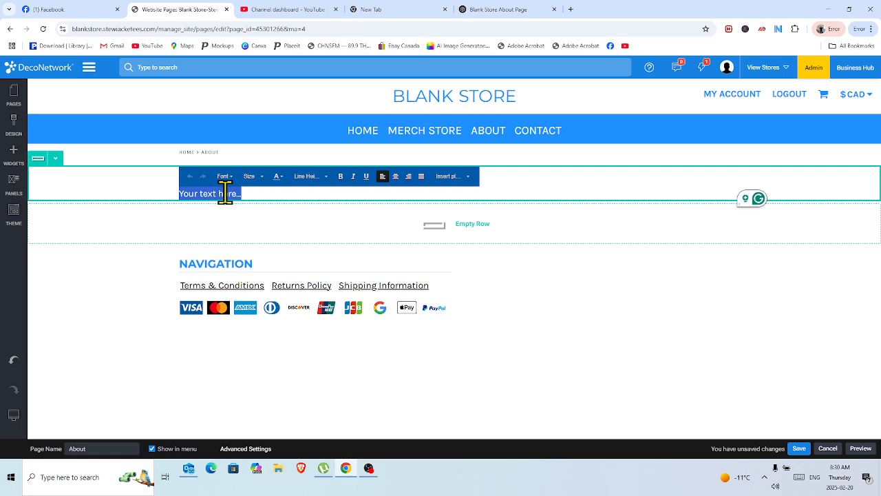
key(ctrl+v)
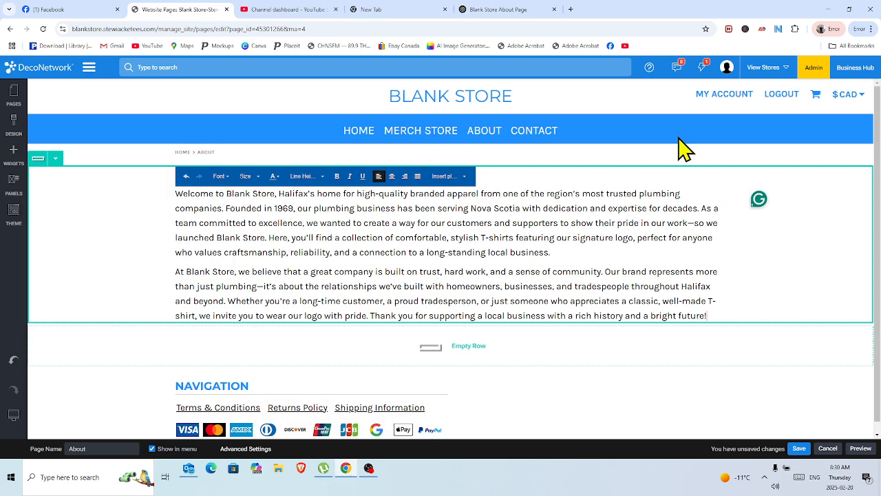
click(700, 164)
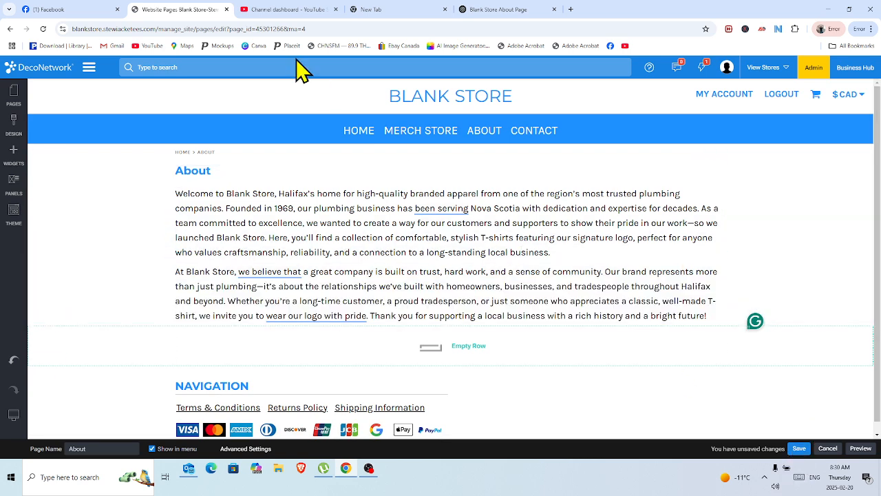
Step: Open the Contact page for editing and inspect the text block with the store email and address placeholders beside the map
click(16, 96)
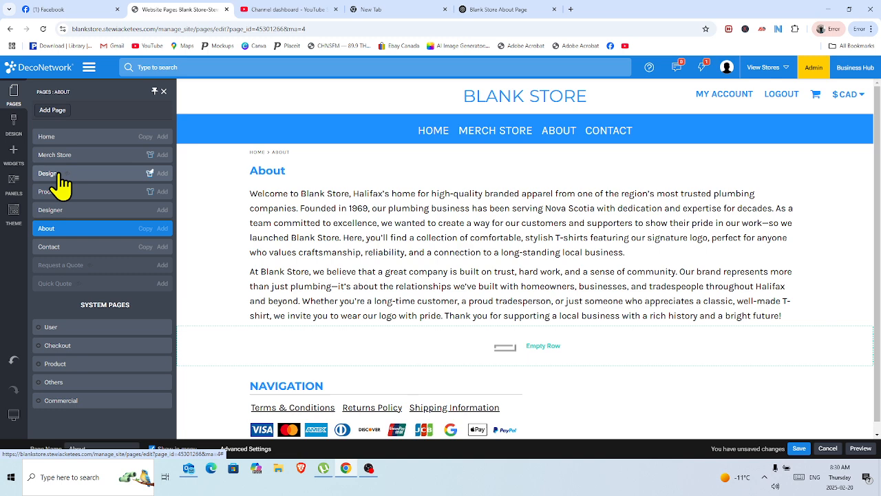
click(73, 246)
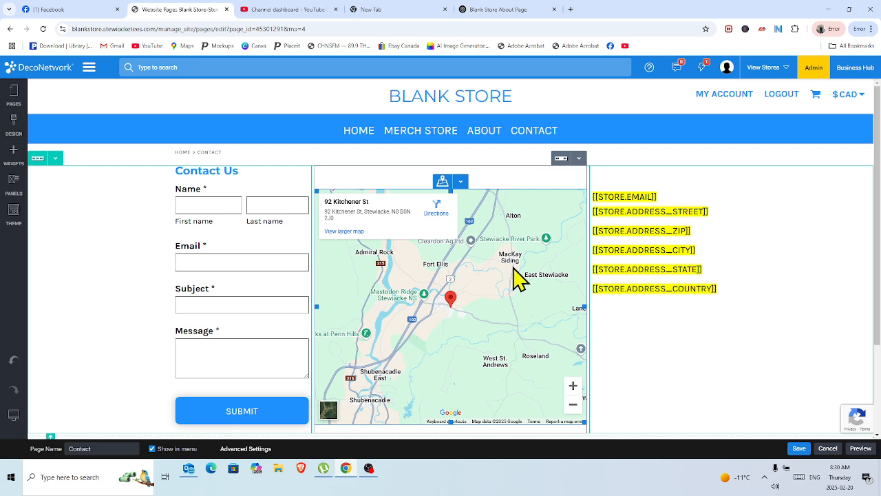
click(691, 196)
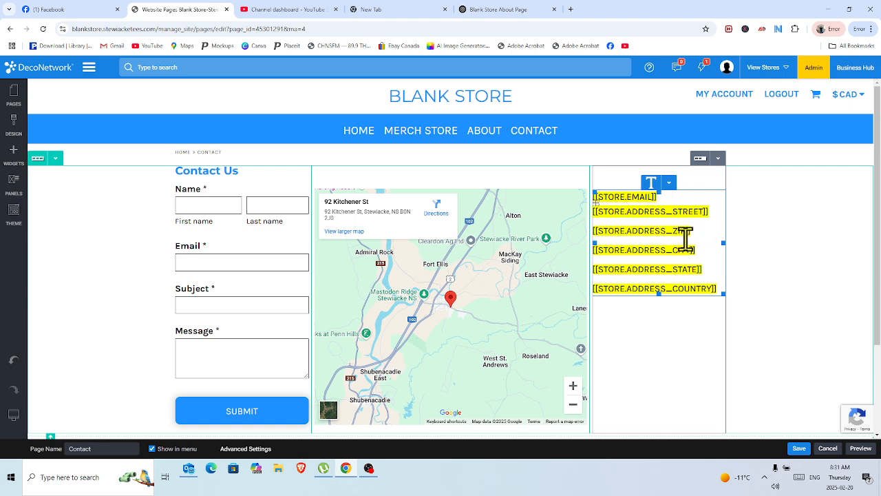
click(758, 268)
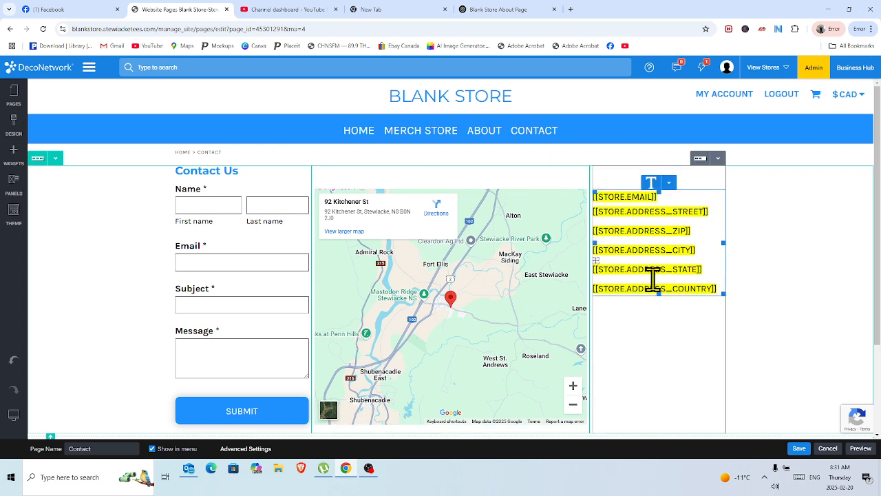
click(669, 183)
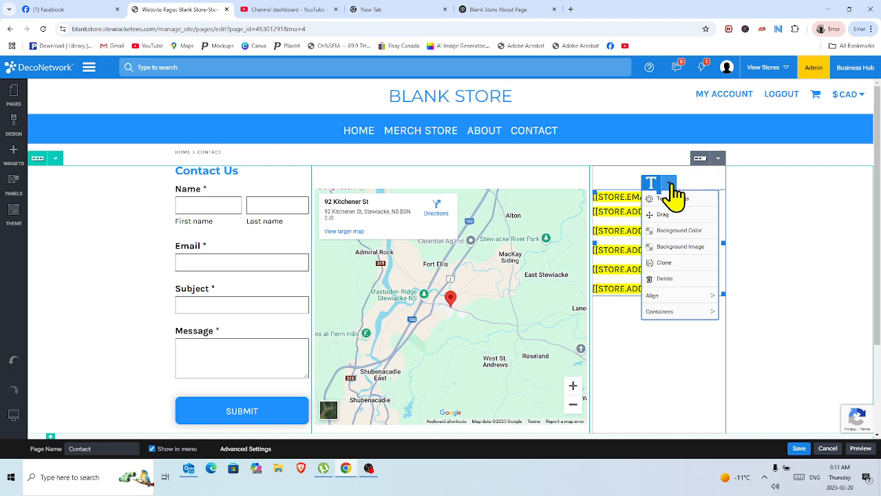
mouse_move(672, 193)
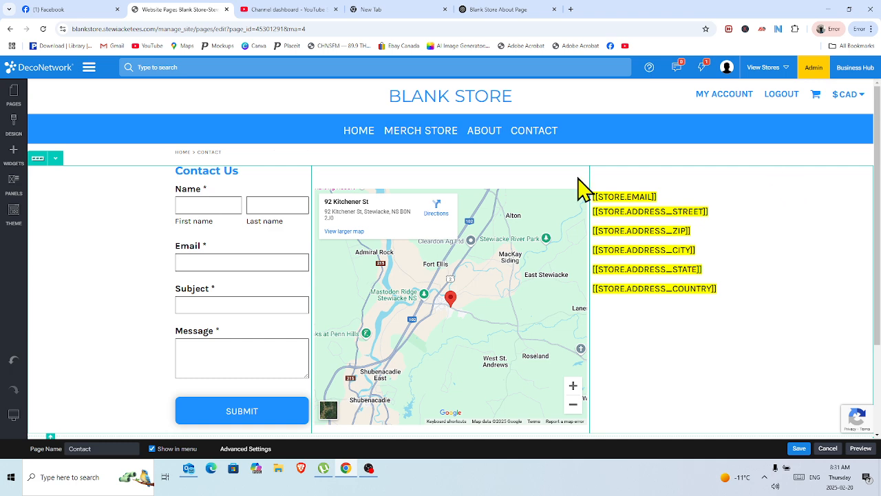
mouse_move(657, 248)
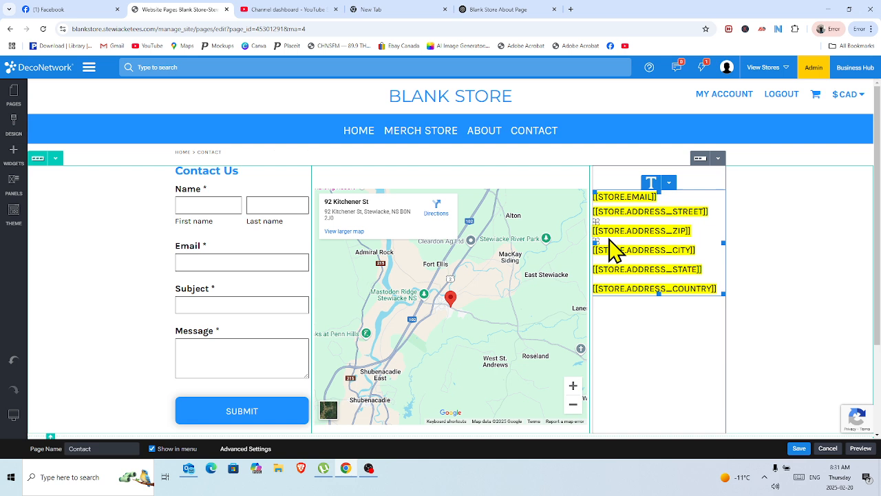
mouse_move(442, 236)
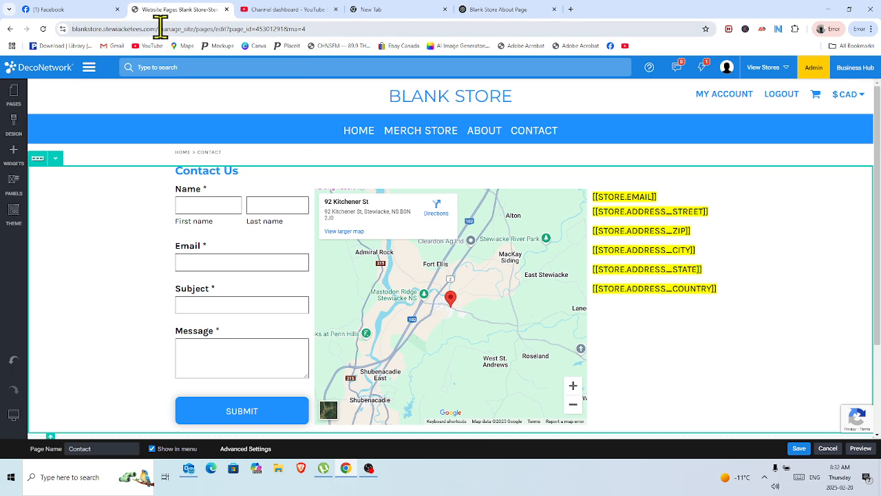
drag(157, 27, 68, 28)
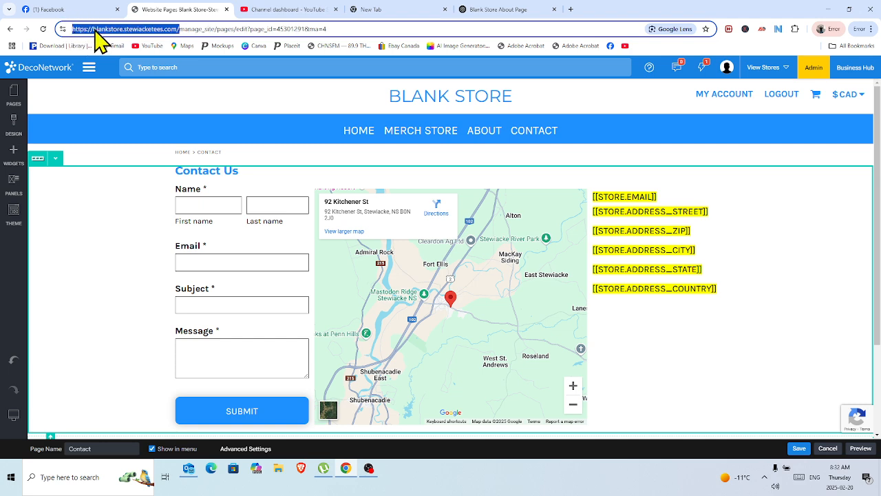
right_click(95, 31)
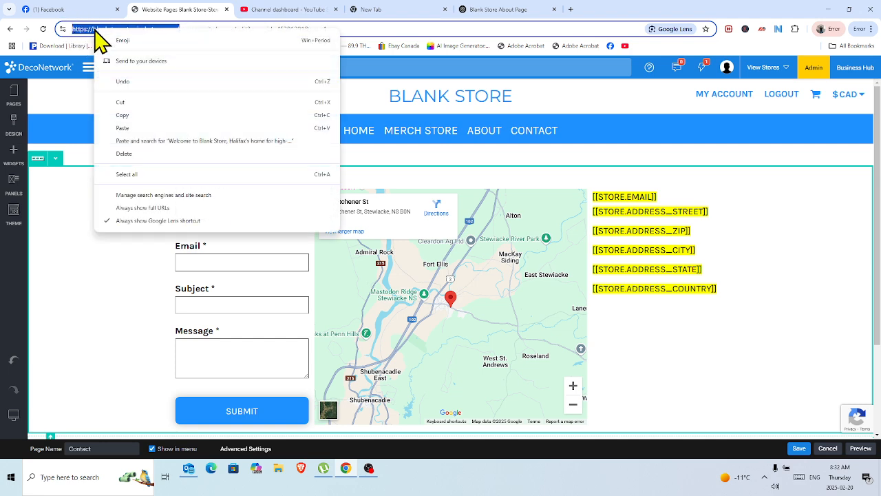
click(131, 122)
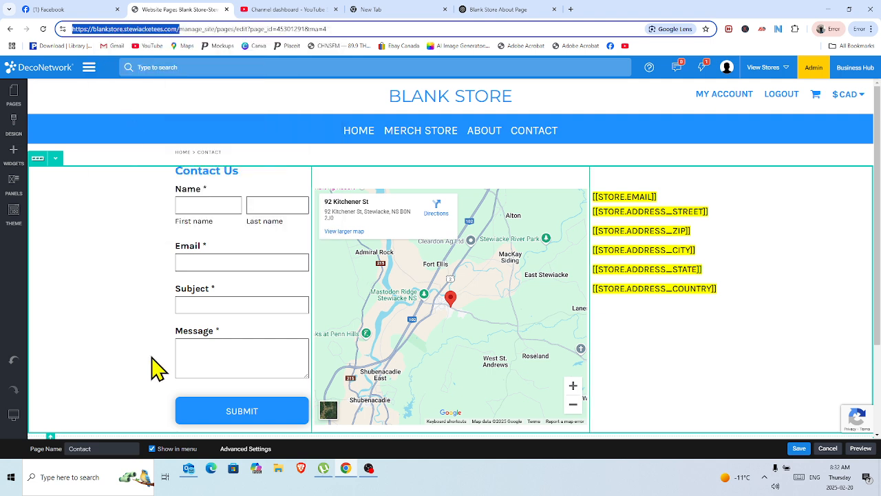
click(211, 470)
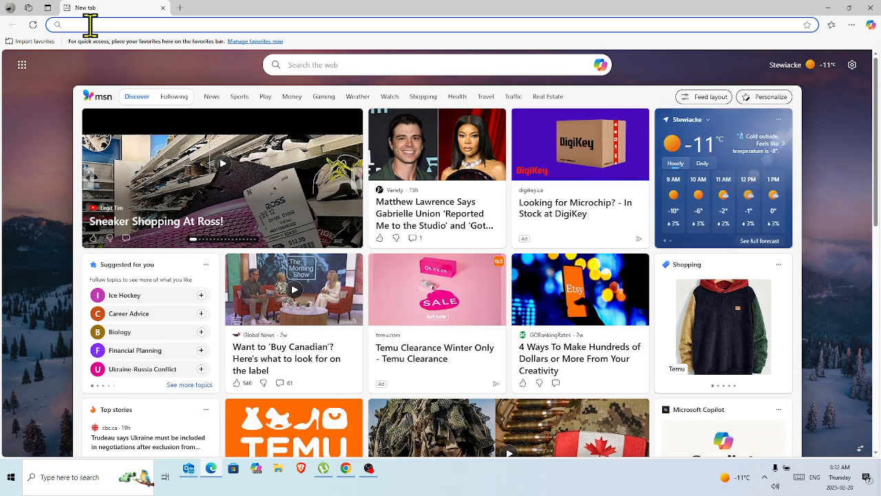
right_click(90, 26)
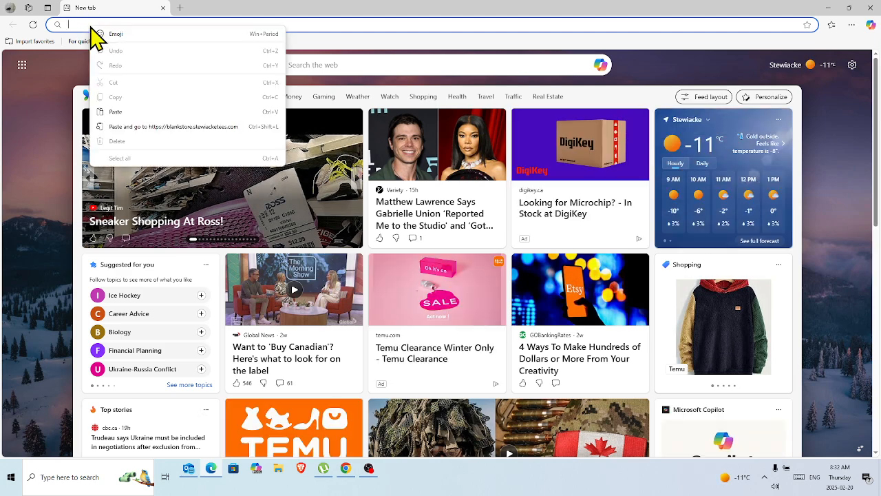
click(135, 128)
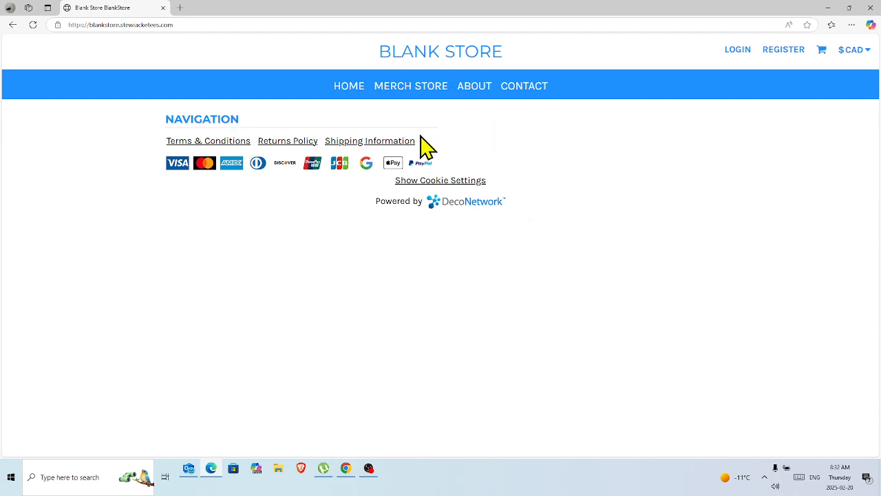
Step: View the public Merch Store page and check the Contact page's form, map and store contact details
click(419, 89)
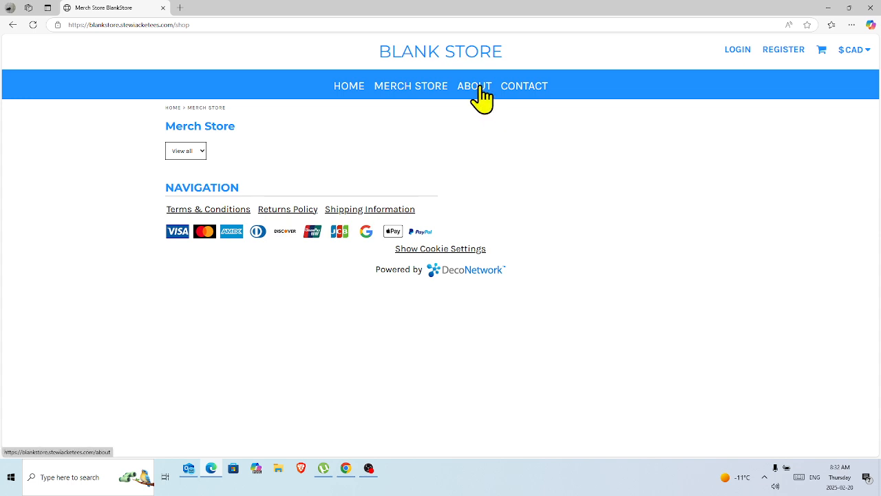
click(528, 92)
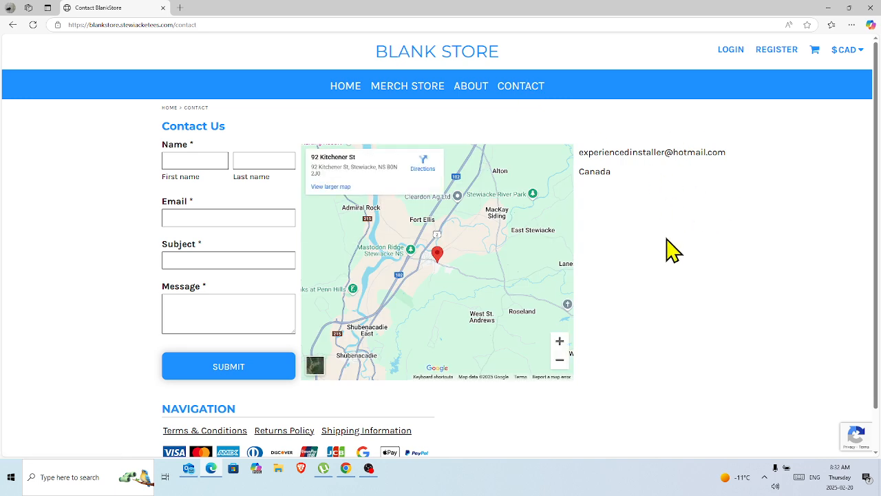
scroll(877, 177, down, 1)
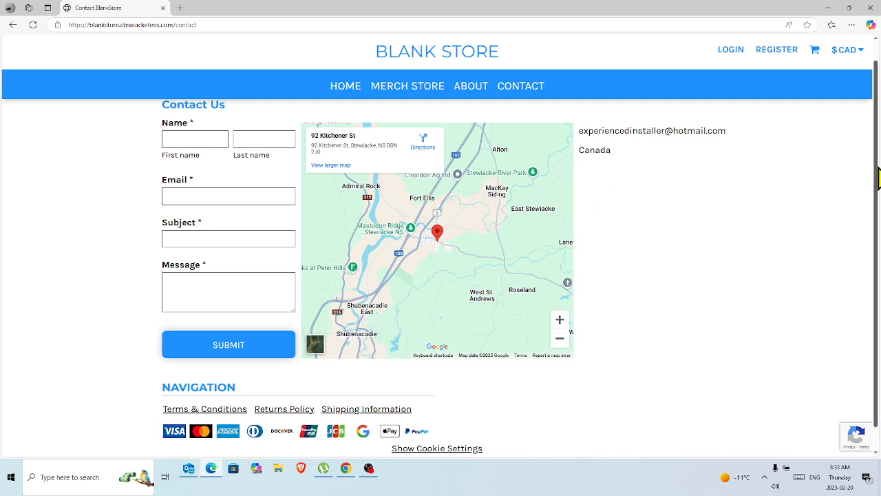
drag(878, 178, 879, 141)
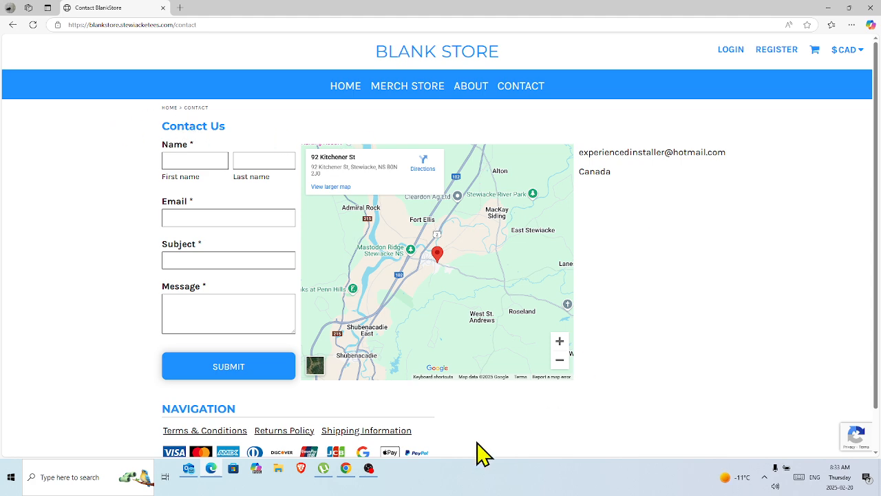
click(370, 471)
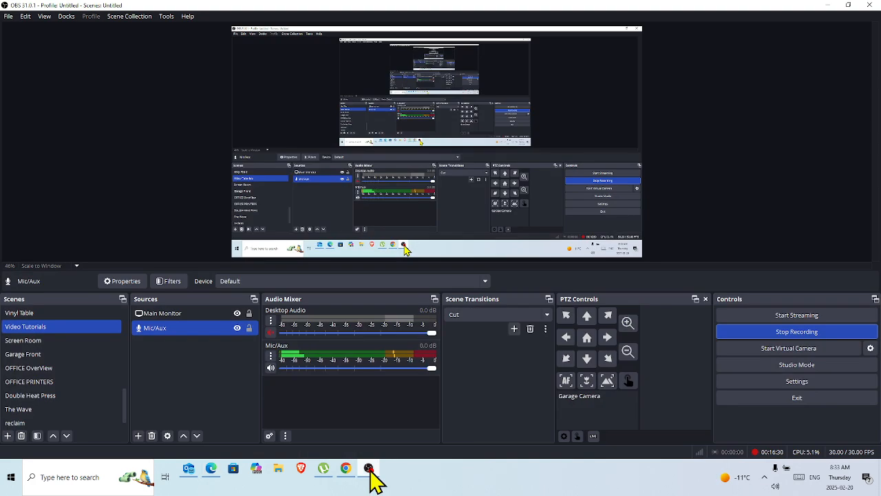